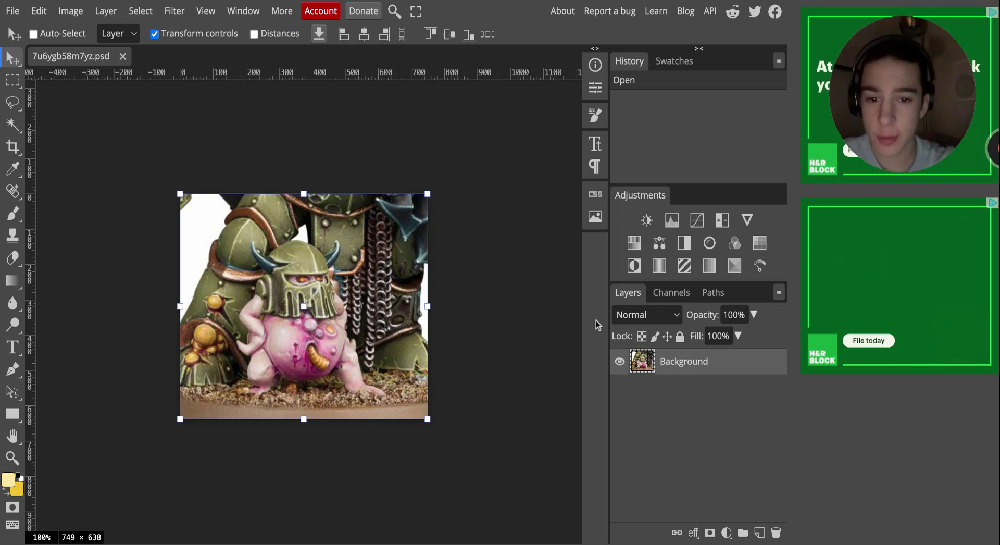
- Choose the Brush tool and set the foreground colour to red for marking up the miniature photo
scroll(301, 344, "up", 3)
scroll(301, 343, "up", 1)
left_click(12, 213)
scroll(322, 299, "down", 5)
scroll(322, 298, "up", 5)
scroll(322, 298, "up", 3)
scroll(356, 275, "down", 2)
left_click(8, 479)
left_click(305, 351)
left_click(375, 149)
- Try short red brush strokes beside the small figure's horned helmet and on the armour, undoing each one
left_click_drag(350, 231, 376, 272)
key("ctrl+z")
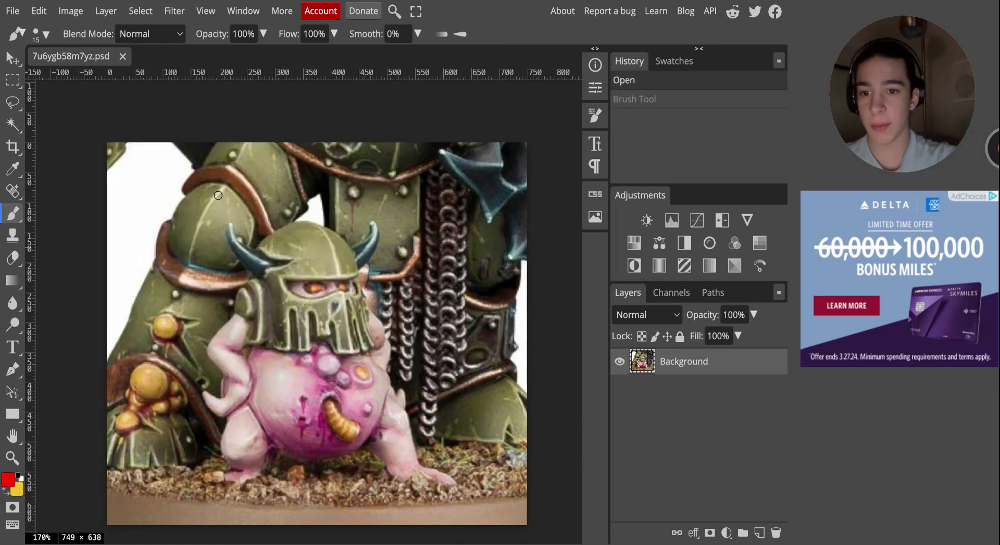
mouse_move(208, 190)
left_mouse_down()
mouse_move(183, 209)
mouse_move(269, 192)
left_mouse_up()
key("ctrl+z")
- Try marking the helmet with curved red strokes below the eye slit and along its lower edge, and undo them
scroll(455, 212, "right", 3)
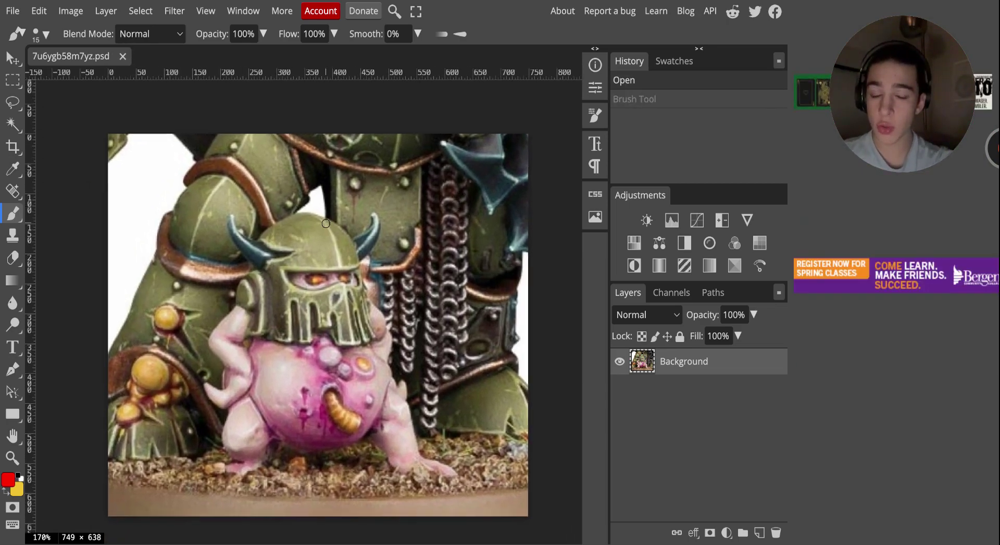
scroll(326, 223, "down", 3)
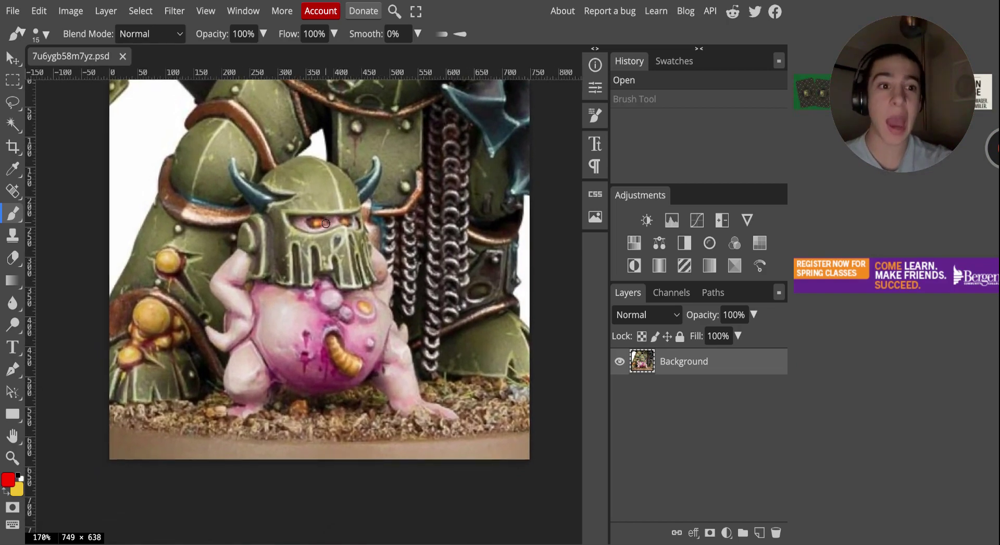
scroll(282, 348, "up", 5)
scroll(276, 347, "up", 1)
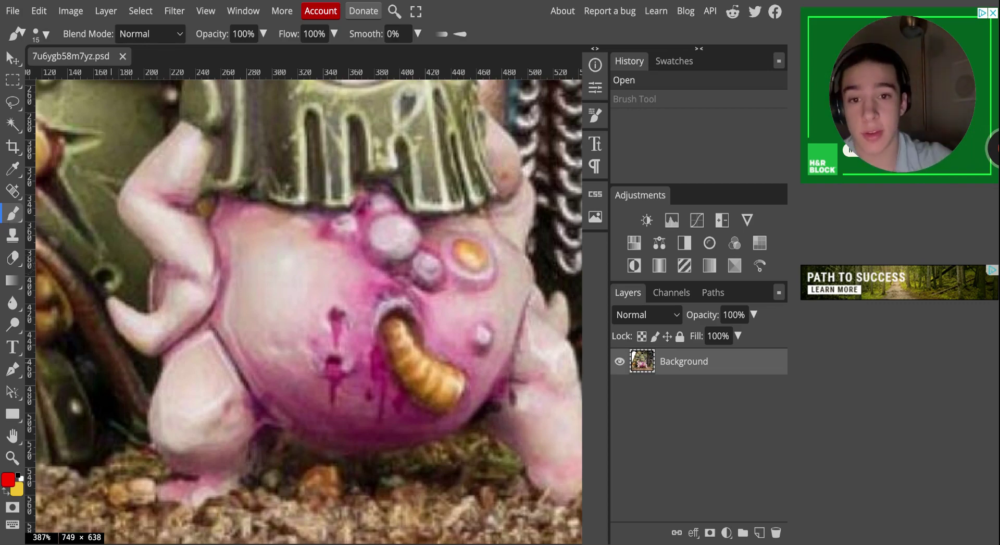
scroll(304, 306, "up", 5)
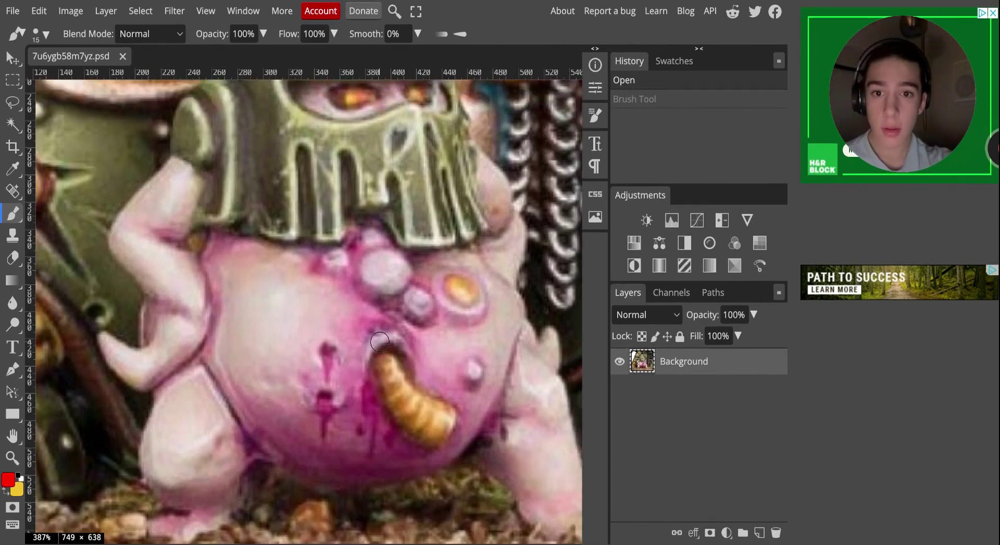
scroll(379, 341, "up", 1)
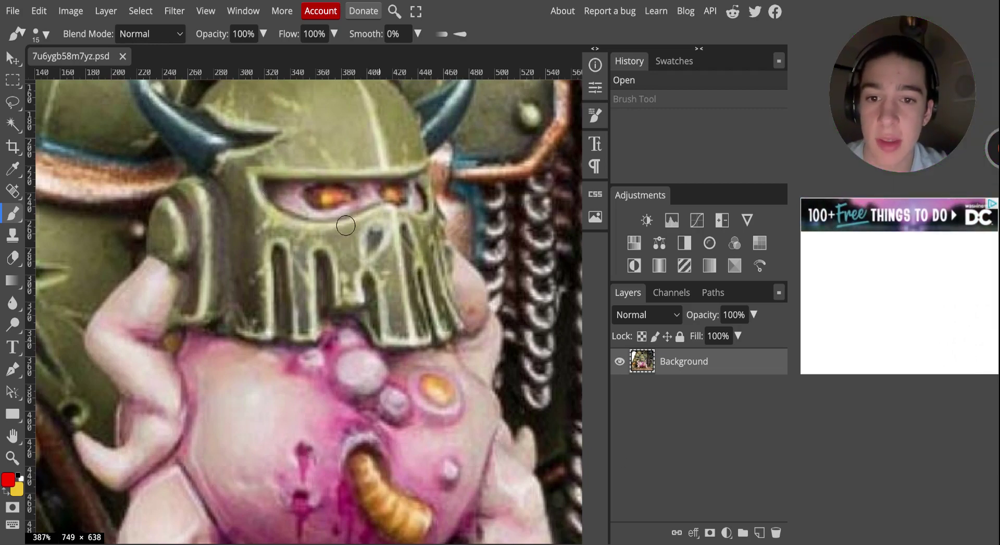
mouse_move(371, 212)
left_mouse_down()
mouse_move(393, 207)
mouse_move(313, 229)
mouse_move(258, 190)
mouse_move(334, 244)
mouse_move(402, 207)
left_mouse_up()
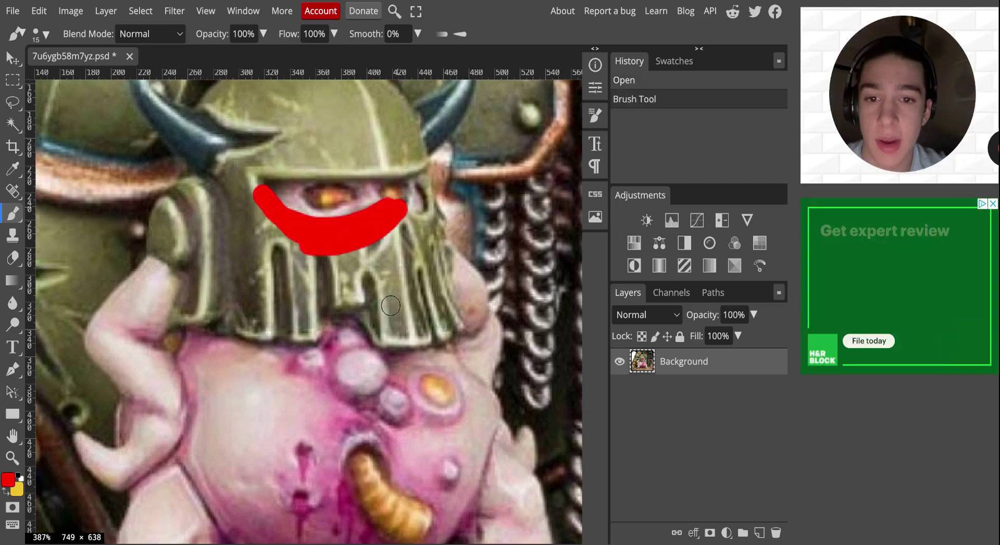
mouse_move(398, 315)
left_mouse_down()
mouse_move(286, 320)
mouse_move(279, 349)
left_mouse_up()
key("ctrl+z")
key("ctrl+z")
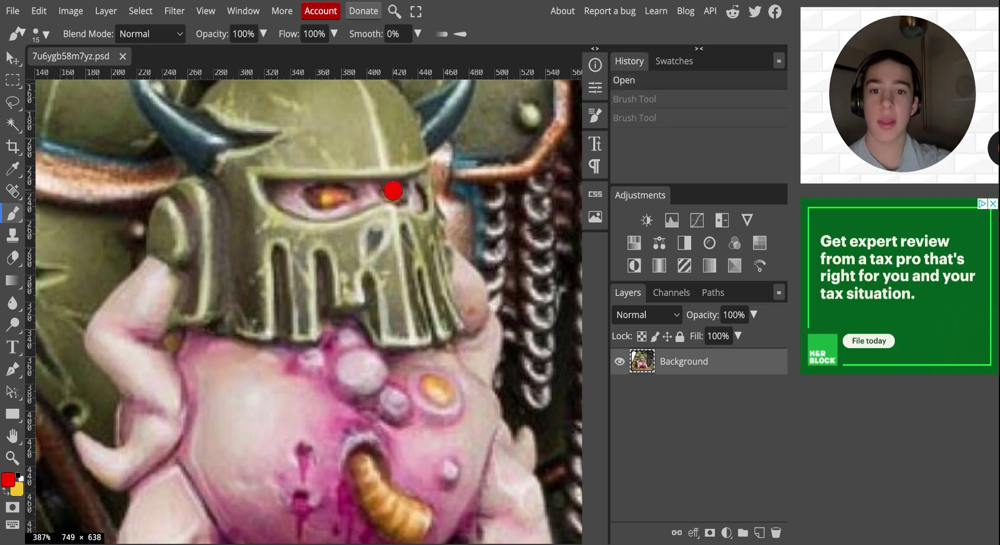
- Try red strokes down the helmet's right side and a downward arrow beside it, and undo all the marks
mouse_move(393, 190)
left_mouse_down()
mouse_move(409, 300)
mouse_move(477, 352)
mouse_move(371, 218)
left_mouse_up()
mouse_move(462, 120)
left_mouse_down()
mouse_move(460, 206)
mouse_move(487, 188)
mouse_move(446, 183)
left_mouse_up()
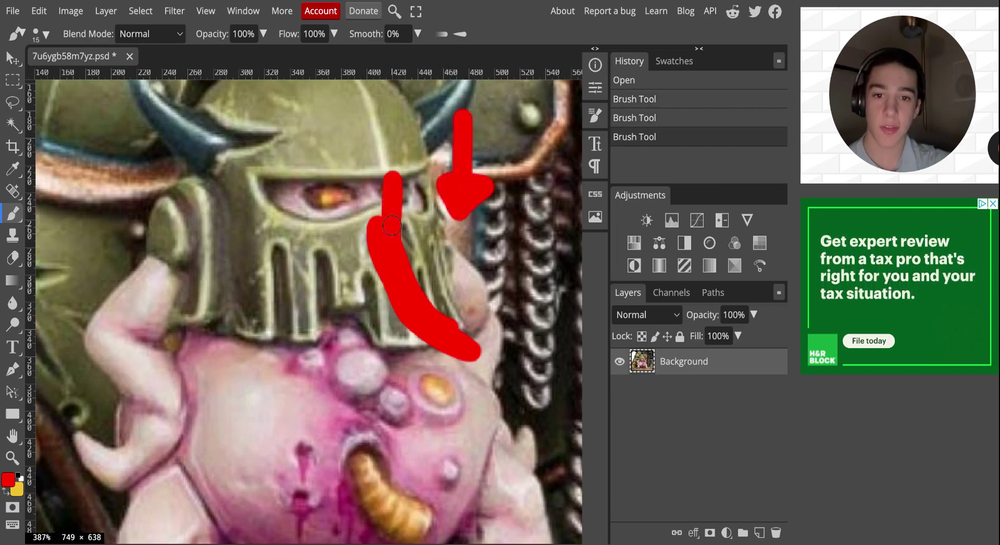
left_click_drag(432, 301, 507, 305)
left_click_drag(421, 302, 423, 292)
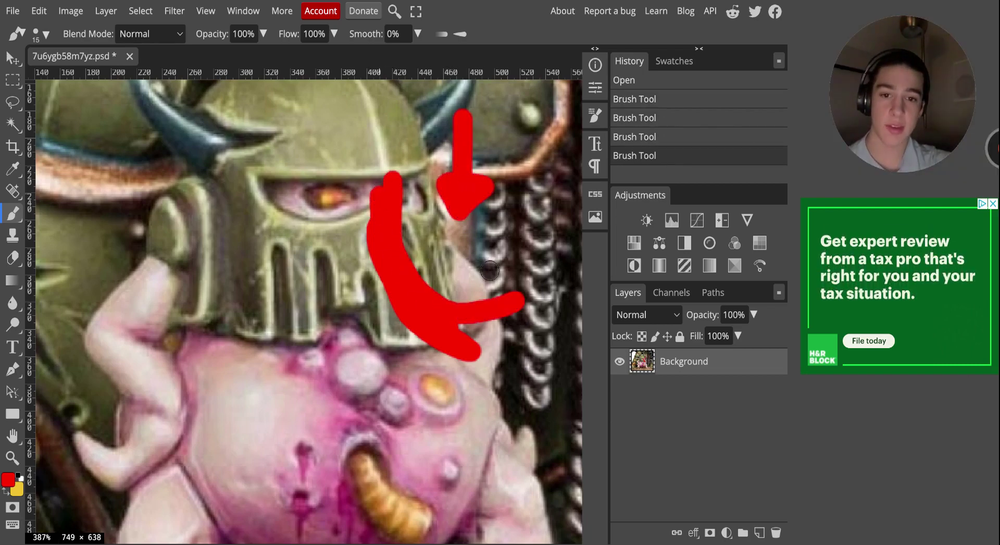
left_click_drag(498, 279, 404, 278)
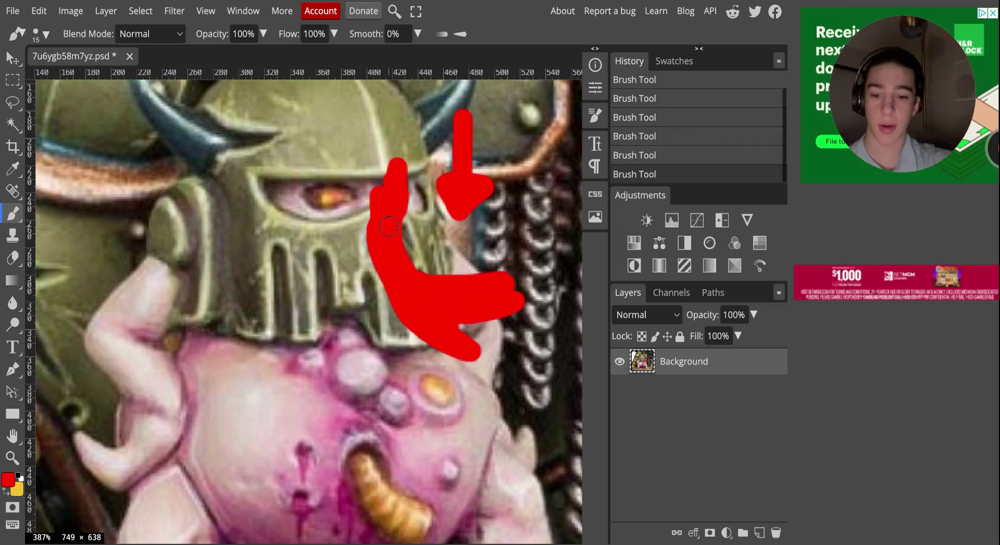
key("ctrl+z")
key("ctrl+z")
key("ctrl+z")
key("ctrl+z")
key("ctrl+z")
key("ctrl+z")
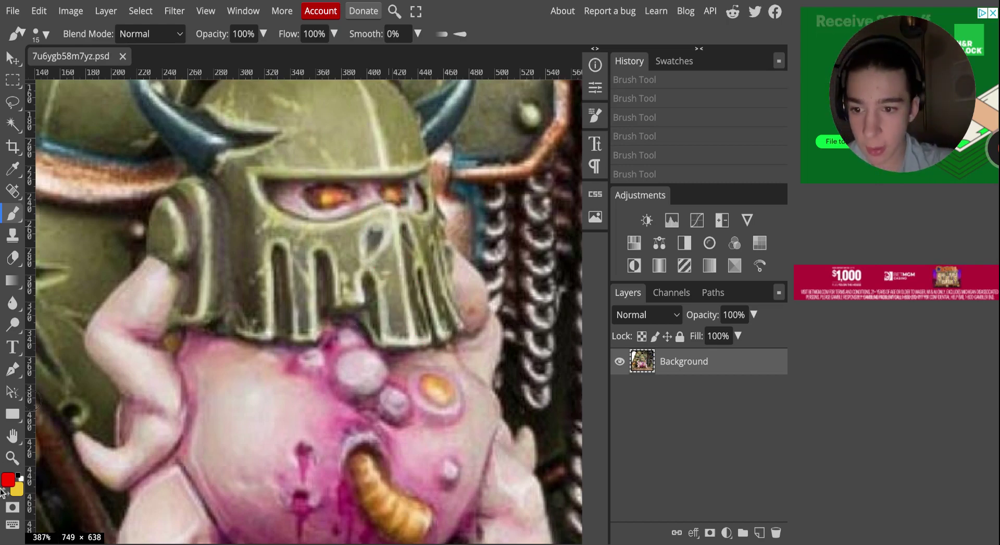
- Sample olive green from the helmet and paint vertical patches over the raised bars of its lower faceplate
left_click(9, 478)
left_click(386, 148)
key("i")
left_click(352, 232)
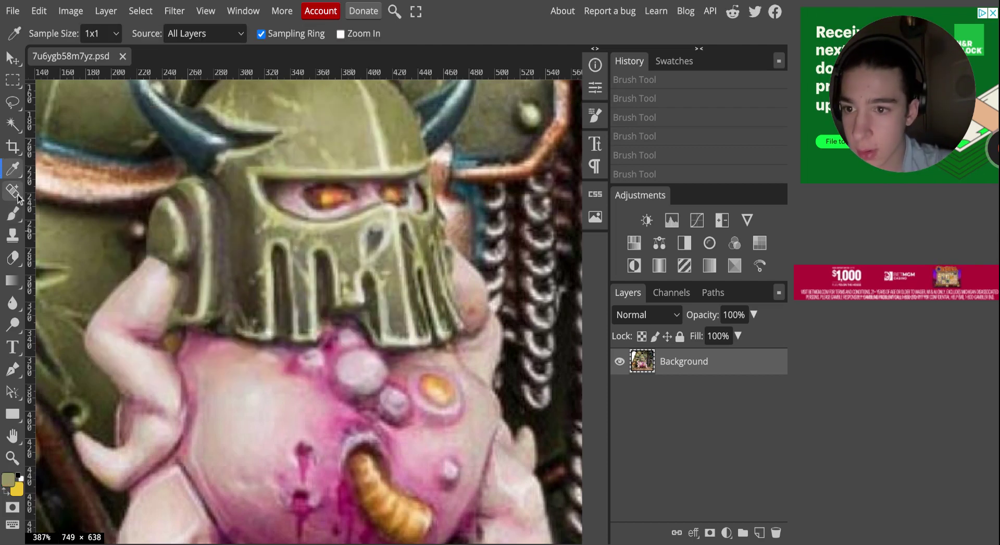
left_click(15, 215)
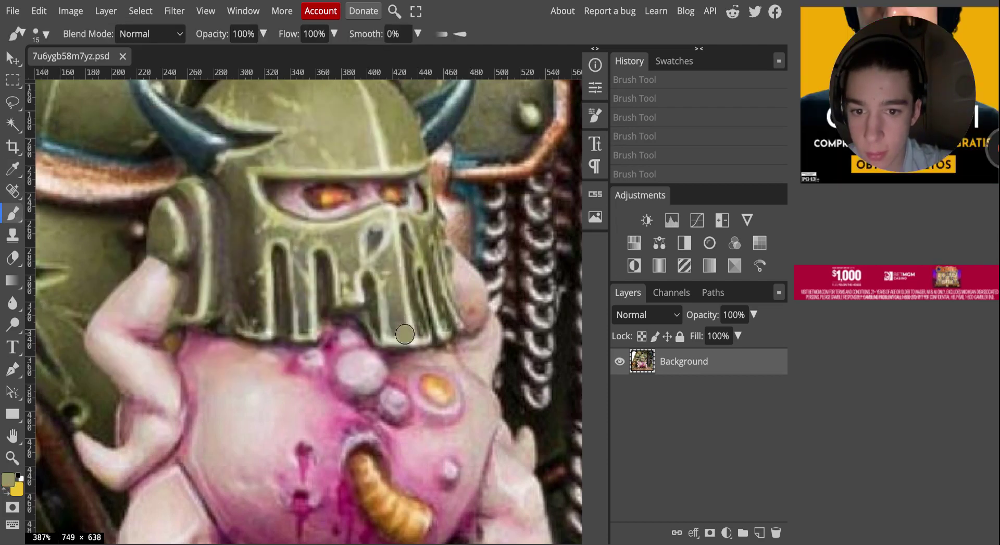
left_click_drag(405, 334, 358, 288)
left_click_drag(311, 336, 304, 271)
mouse_move(260, 338)
left_mouse_down()
mouse_move(258, 292)
mouse_move(242, 271)
mouse_move(230, 284)
left_mouse_up()
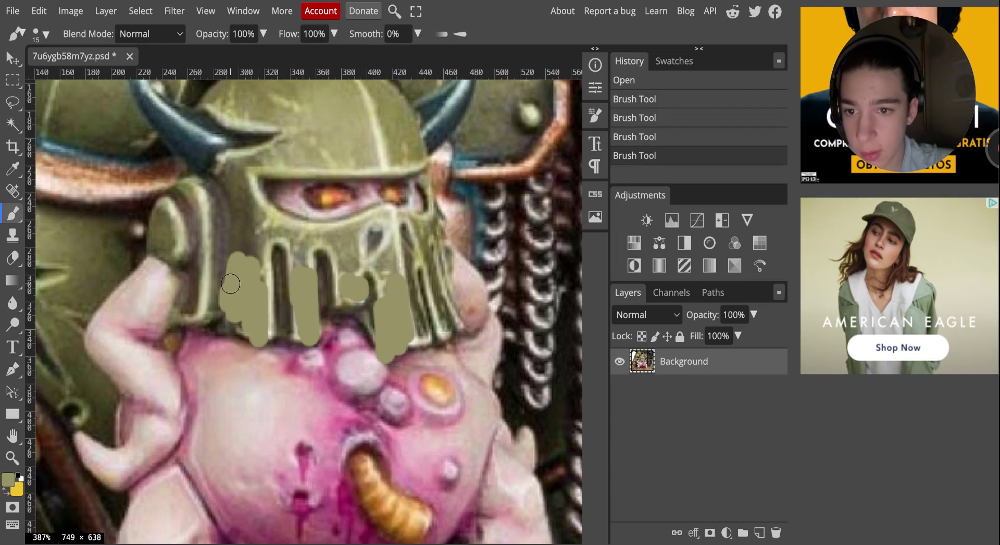
- Sample dark grey-brown from the image and paint a thick band across the helmet just below the eye slit
left_click(12, 166)
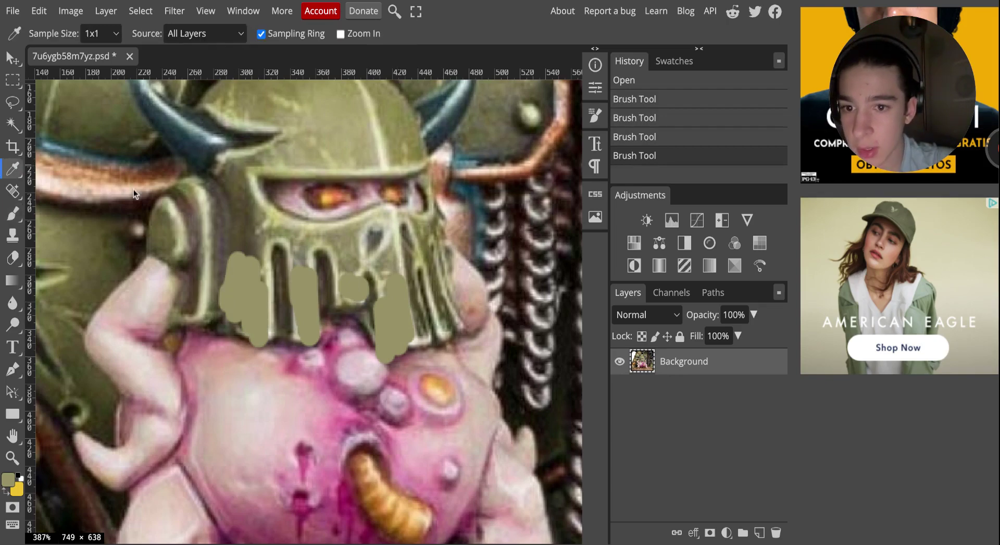
left_click(12, 215)
mouse_move(385, 227)
left_mouse_down()
mouse_move(388, 247)
mouse_move(242, 214)
left_mouse_up()
scroll(242, 214, "down", 4)
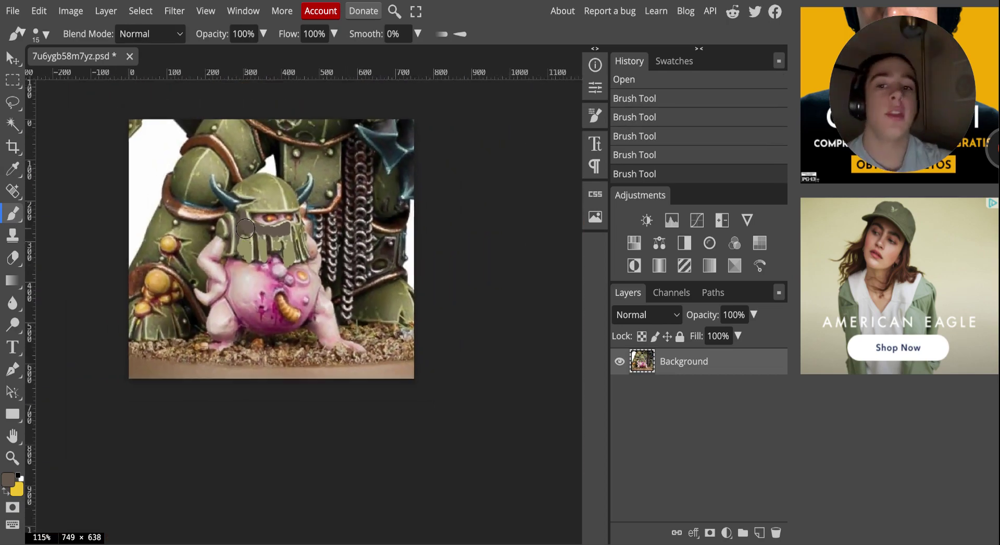
scroll(291, 234, "up", 3)
scroll(291, 234, "up", 3)
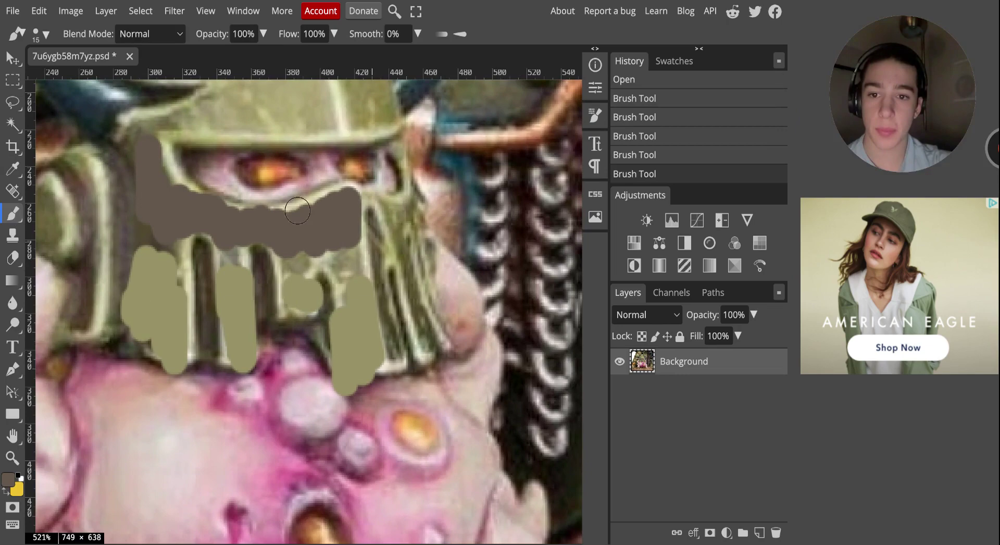
scroll(434, 378, "down", 8)
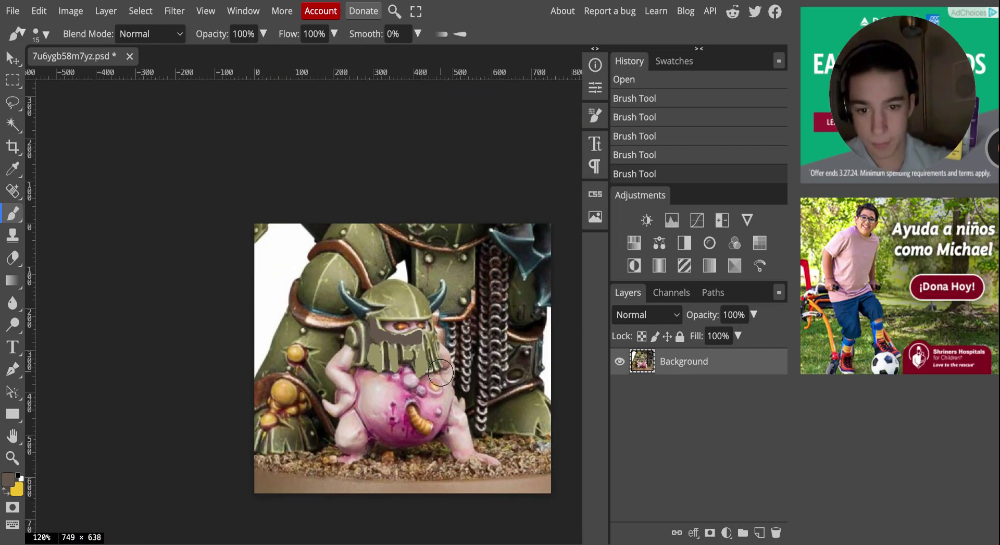
- Try outlining the belly and adding direction strokes across it in grey-brown, and undo these strokes
scroll(440, 372, "up", 6)
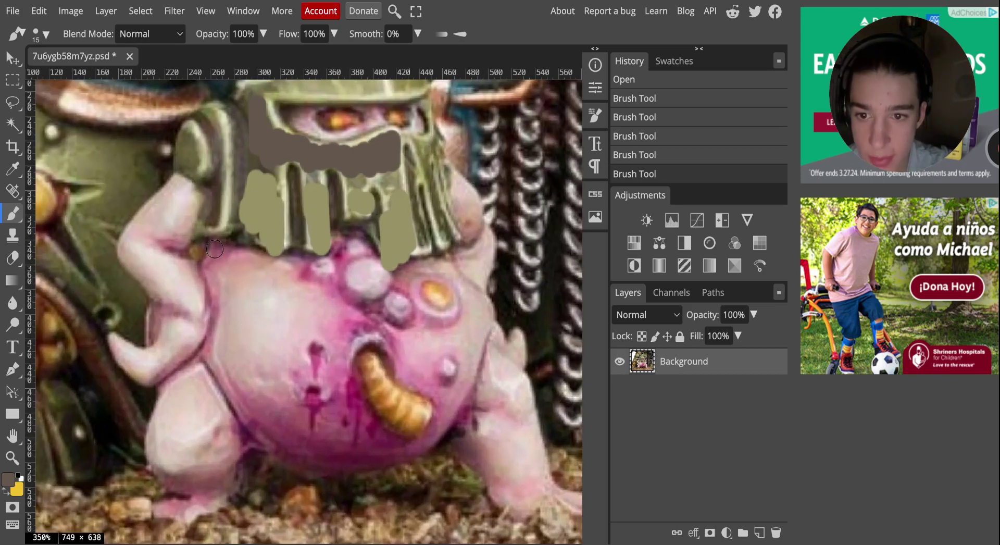
mouse_move(215, 249)
left_mouse_down()
mouse_move(194, 374)
mouse_move(278, 470)
mouse_move(373, 476)
mouse_move(452, 417)
mouse_move(475, 275)
mouse_move(448, 242)
left_mouse_up()
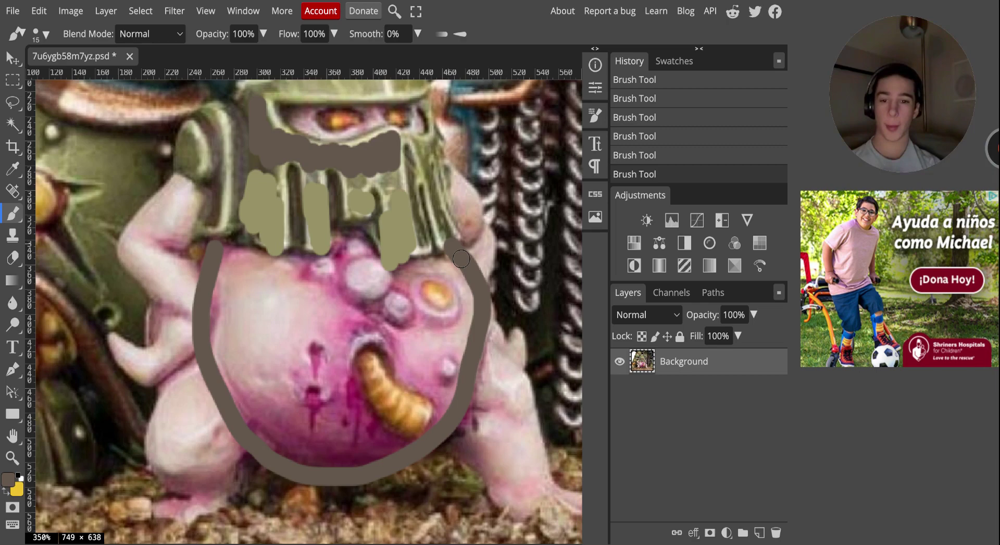
mouse_move(560, 147)
left_mouse_down()
mouse_move(460, 233)
mouse_move(477, 255)
mouse_move(442, 227)
left_mouse_up()
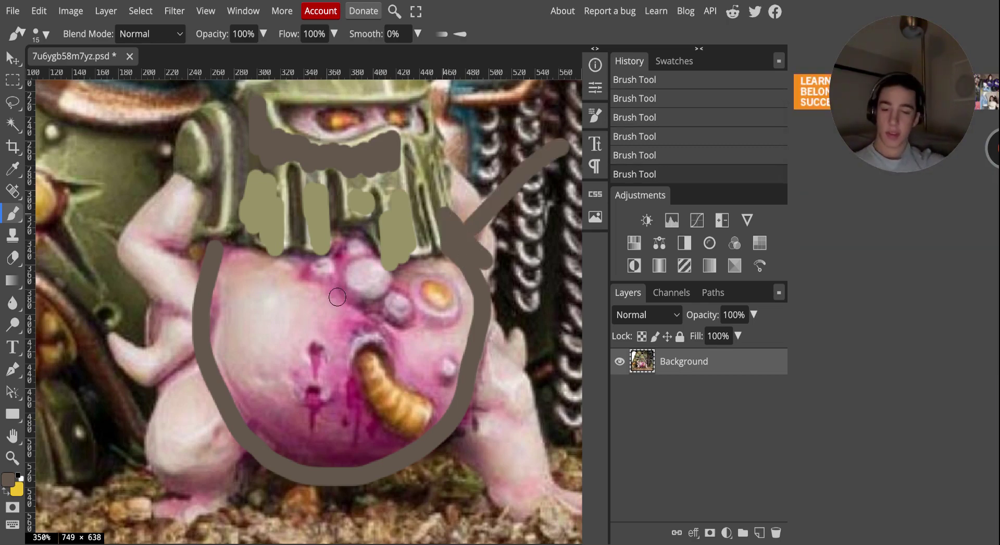
mouse_move(386, 286)
left_mouse_down()
mouse_move(416, 313)
mouse_move(395, 275)
mouse_move(380, 344)
mouse_move(386, 302)
mouse_move(398, 307)
left_mouse_up()
mouse_move(323, 261)
left_mouse_down()
mouse_move(295, 299)
mouse_move(428, 378)
left_mouse_up()
left_click_drag(229, 278, 365, 489)
key("ctrl+z")
key("ctrl+z")
key("ctrl+z")
key("ctrl+z")
key("ctrl+z")
key("ctrl+z")
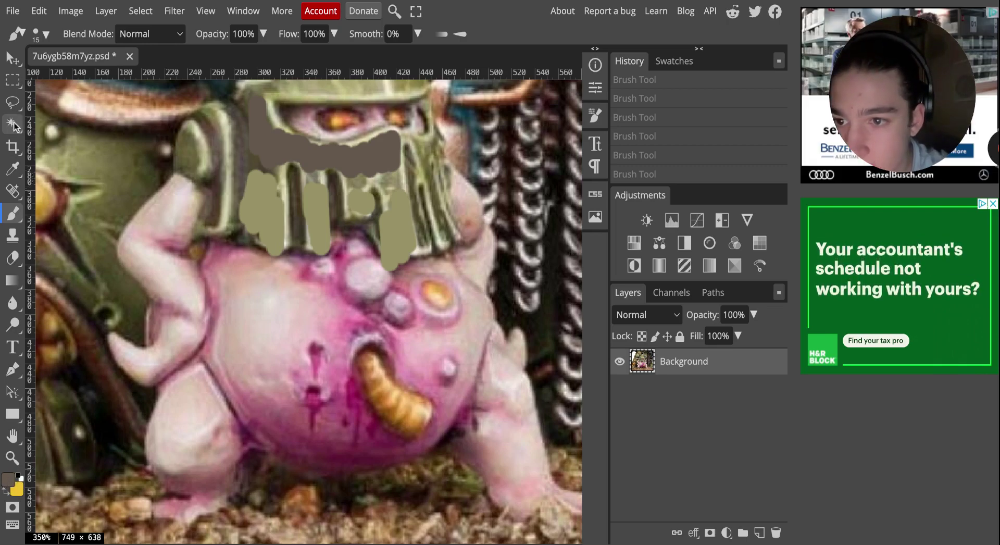
- Paint a pale round highlight on the belly with a sampled skin colour and surround it with a sampled light pink ring
left_click(13, 168)
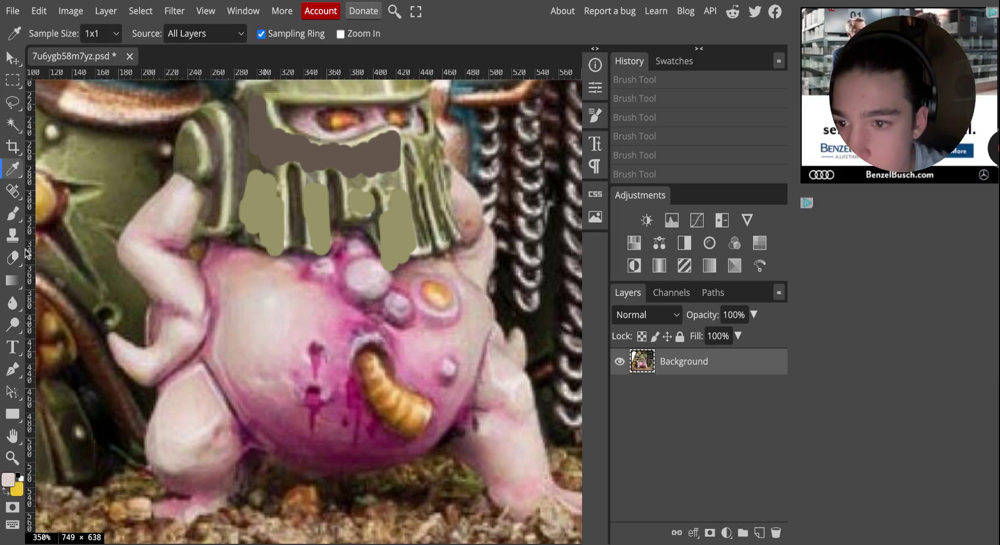
key("b")
mouse_move(412, 312)
left_mouse_down()
mouse_move(386, 297)
mouse_move(370, 326)
mouse_move(386, 299)
mouse_move(375, 321)
mouse_move(364, 312)
left_mouse_up()
left_click(12, 168)
left_click(13, 213)
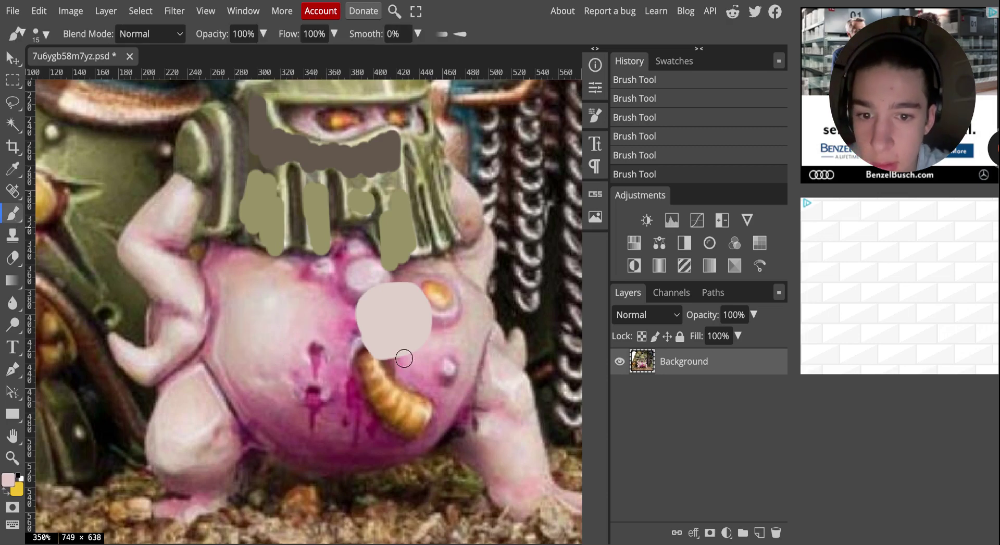
mouse_move(385, 358)
left_mouse_down()
mouse_move(444, 303)
mouse_move(427, 290)
mouse_move(437, 335)
mouse_move(425, 375)
mouse_move(349, 329)
mouse_move(357, 286)
left_mouse_up()
mouse_move(349, 335)
left_mouse_down()
mouse_move(273, 301)
mouse_move(12, 146)
mouse_move(12, 103)
mouse_move(61, 195)
left_mouse_up()
key("ctrl+z")
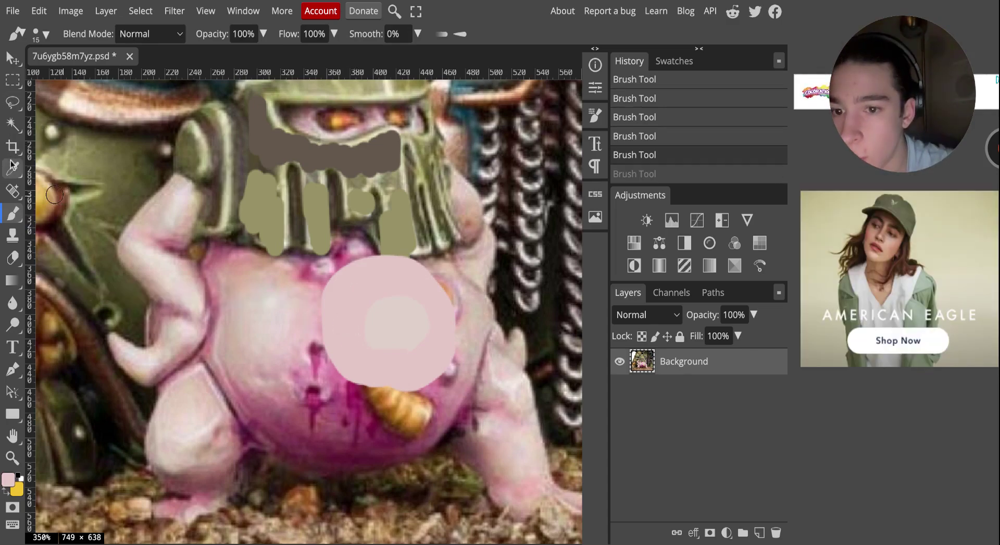
- Paint a sampled mid-pink ring around the belly highlight and fill the belly's left and lower areas with sampled plum
left_click(13, 168)
left_click(10, 222)
mouse_move(334, 371)
left_mouse_down()
mouse_move(315, 324)
mouse_move(370, 261)
mouse_move(468, 355)
mouse_move(328, 404)
mouse_move(338, 255)
mouse_move(312, 396)
mouse_move(322, 378)
mouse_move(372, 393)
mouse_move(437, 385)
left_mouse_up()
left_click_drag(374, 408, 451, 323)
left_click(12, 168)
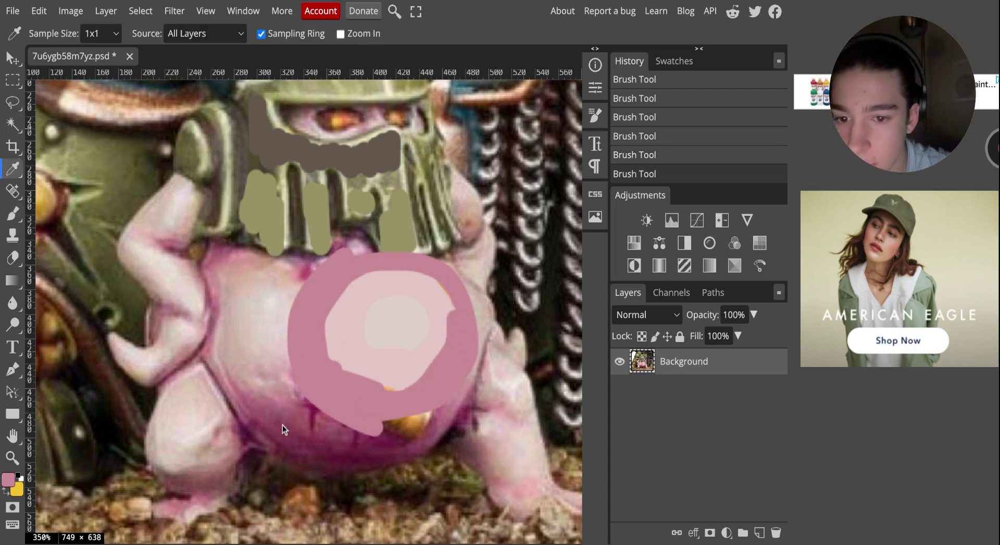
left_click(12, 214)
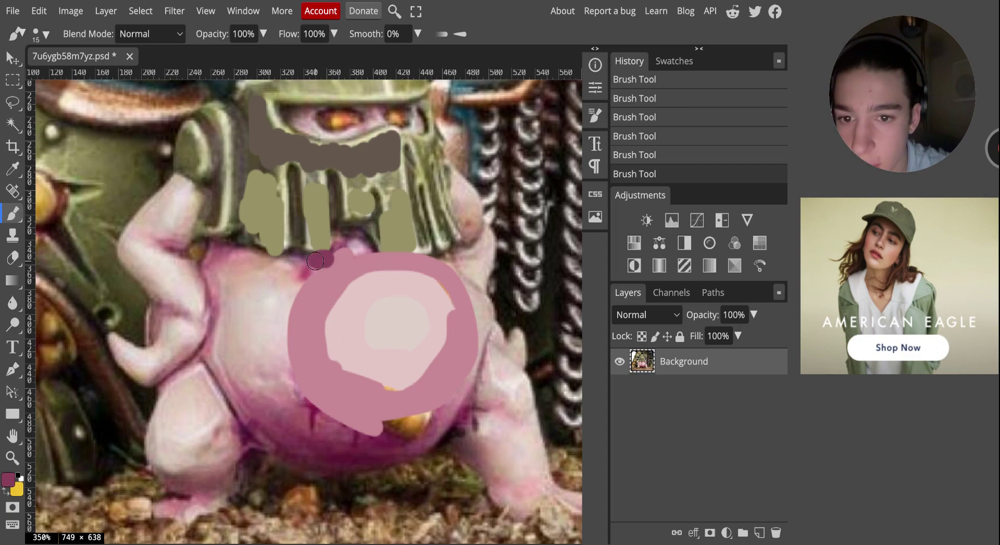
mouse_move(325, 259)
left_mouse_down()
mouse_move(300, 375)
mouse_move(289, 322)
mouse_move(325, 424)
mouse_move(338, 412)
mouse_move(351, 426)
mouse_move(443, 408)
mouse_move(453, 396)
mouse_move(326, 438)
mouse_move(249, 411)
mouse_move(211, 333)
mouse_move(257, 434)
left_mouse_up()
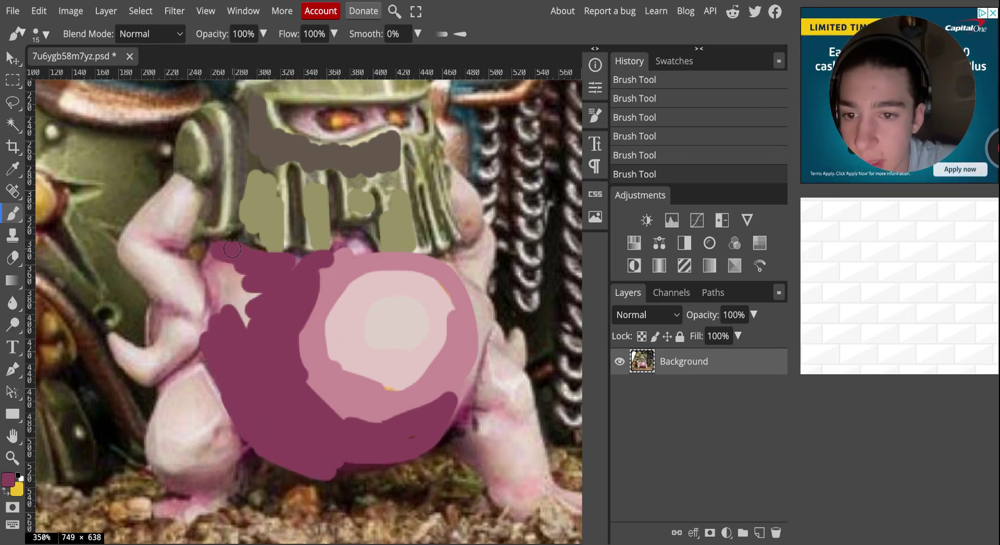
- Set the foreground colour to #5d0b29 and paint the deepest shadow along the belly's left and lower edge
left_click(13, 475)
left_click(227, 252)
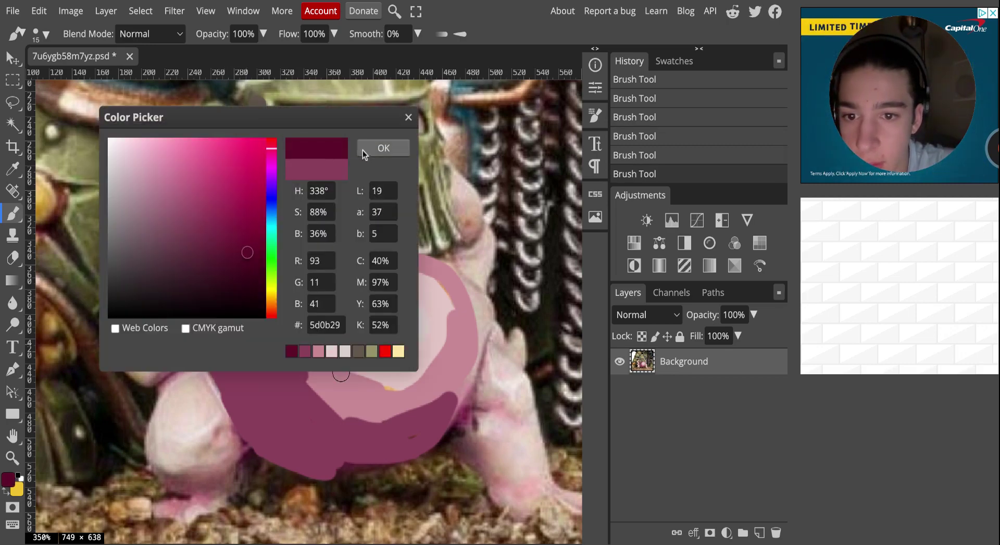
left_click(381, 148)
left_click_drag(248, 291, 336, 421)
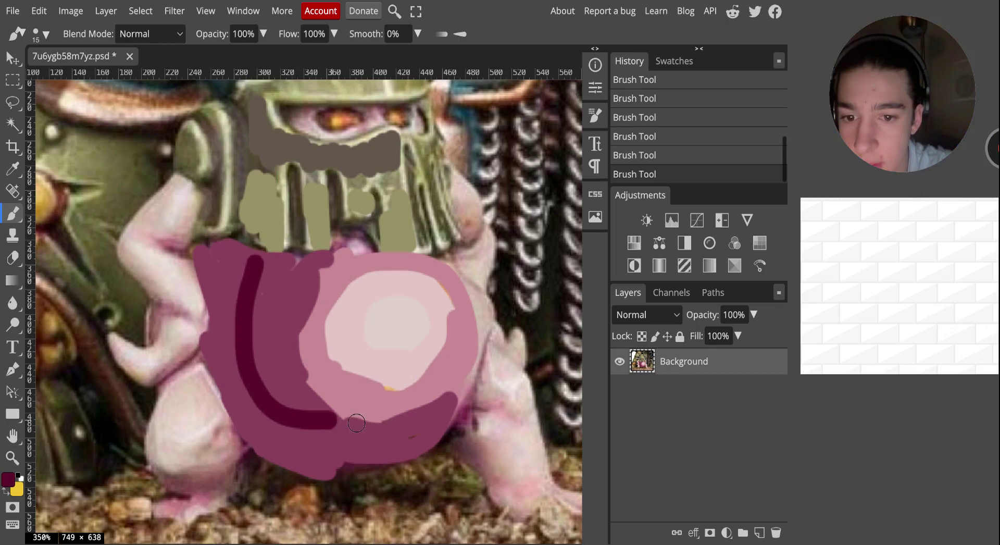
key("ctrl+z")
mouse_move(371, 456)
left_mouse_down()
mouse_move(263, 403)
mouse_move(278, 282)
left_mouse_up()
mouse_move(213, 256)
left_mouse_down()
mouse_move(261, 416)
mouse_move(242, 406)
mouse_move(239, 312)
left_mouse_up()
- Paint dark maroon shadow lines around the upper arm, elbow and hand on the figure's left side
scroll(239, 311, "down", 5)
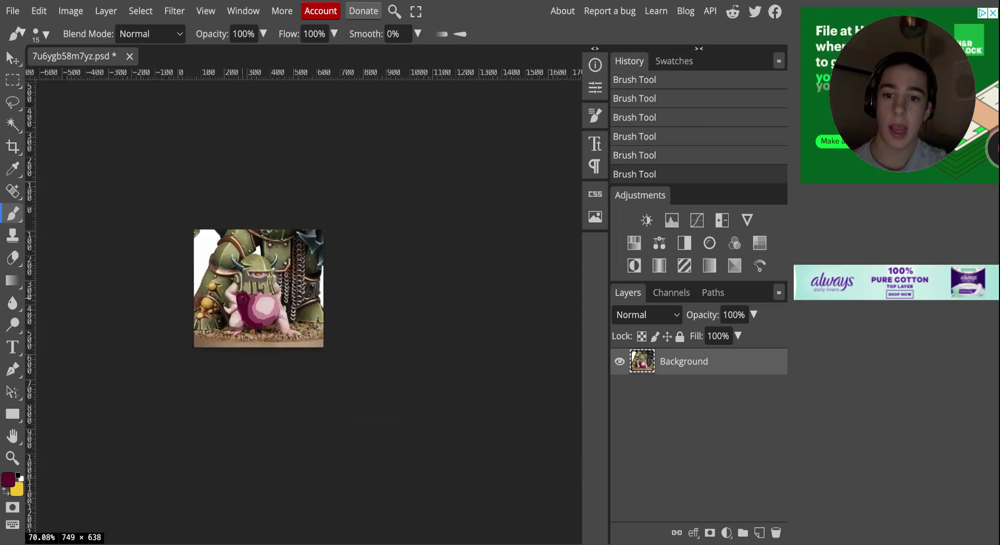
scroll(242, 298, "up", 4)
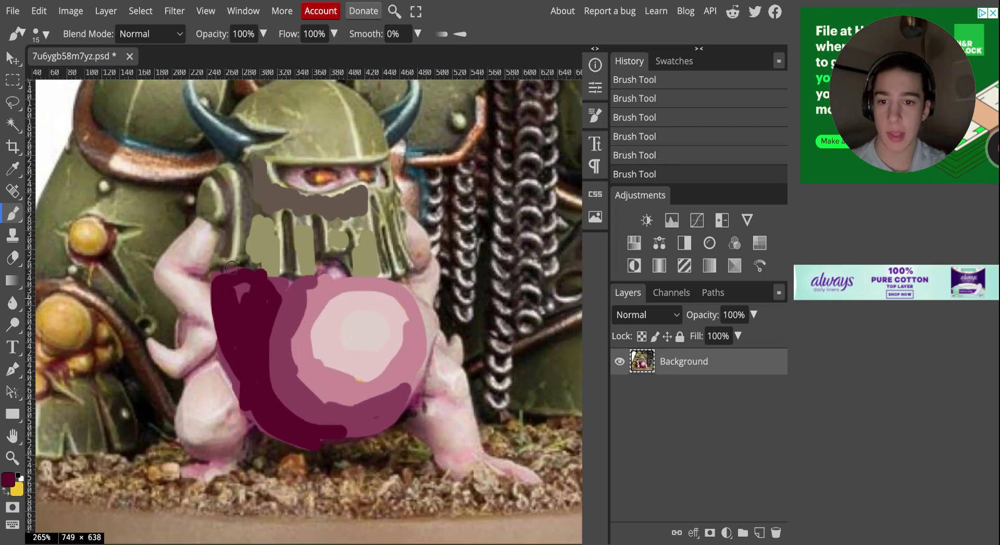
scroll(274, 317, "down", 4)
scroll(274, 317, "up", 6)
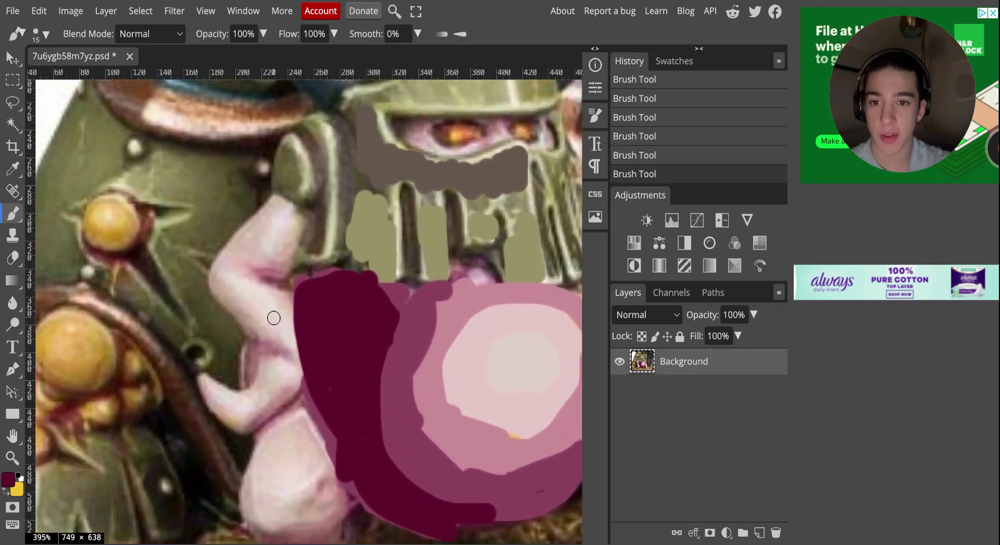
scroll(274, 318, "up", 2)
mouse_move(277, 287)
left_mouse_down()
mouse_move(188, 271)
mouse_move(318, 206)
mouse_move(281, 289)
left_mouse_up()
mouse_move(289, 387)
left_mouse_down()
mouse_move(237, 376)
mouse_move(276, 274)
mouse_move(306, 385)
left_mouse_up()
mouse_move(276, 415)
left_mouse_down()
mouse_move(206, 484)
mouse_move(274, 461)
left_mouse_up()
scroll(274, 461, "down", 4)
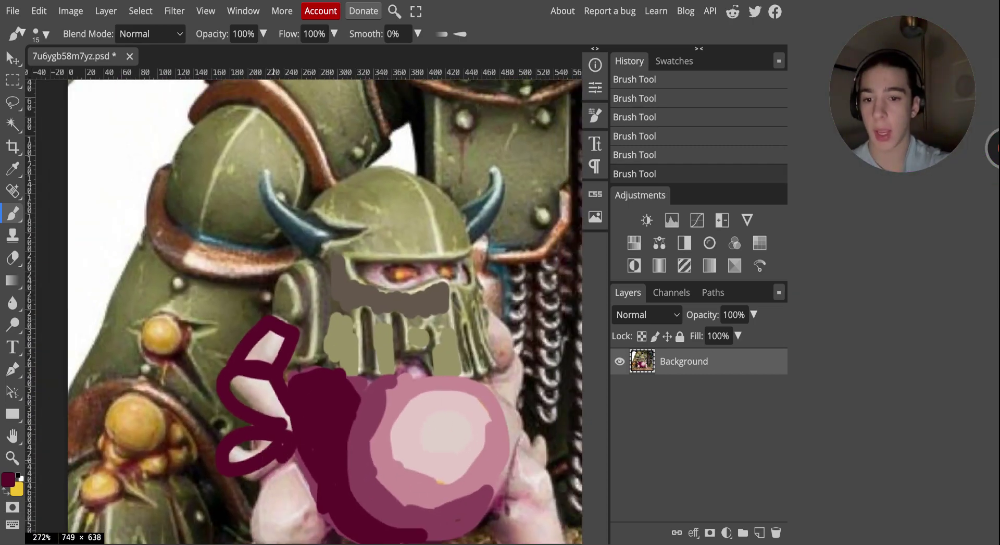
- Undo the dark maroon lines around the upper arm, elbow and hand of the raised arm
key("ctrl+z")
key("ctrl+z")
key("ctrl+z")
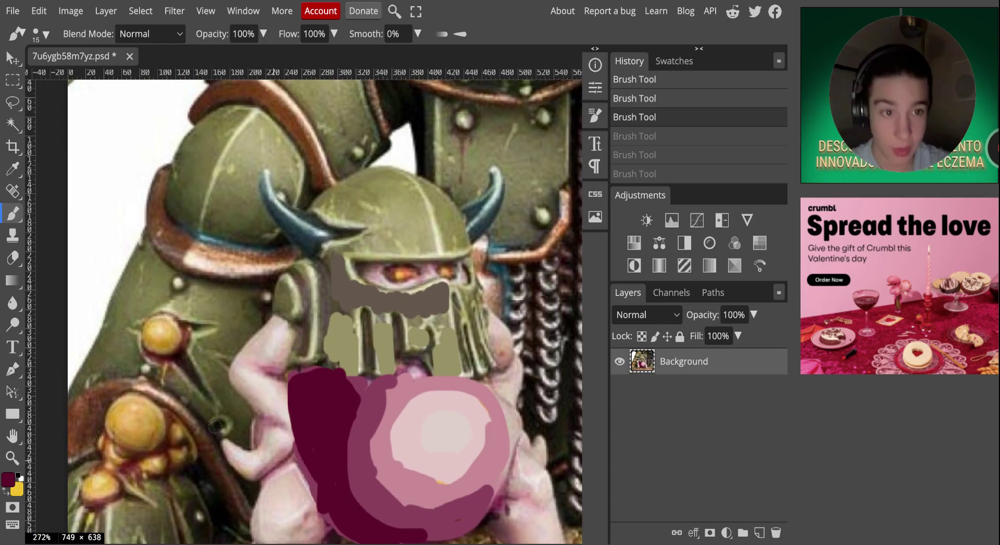
- Sample the belly's palest highlight colour and paint highlight patches on the raised upper arm, forearm and hand
scroll(217, 398, "up", 4)
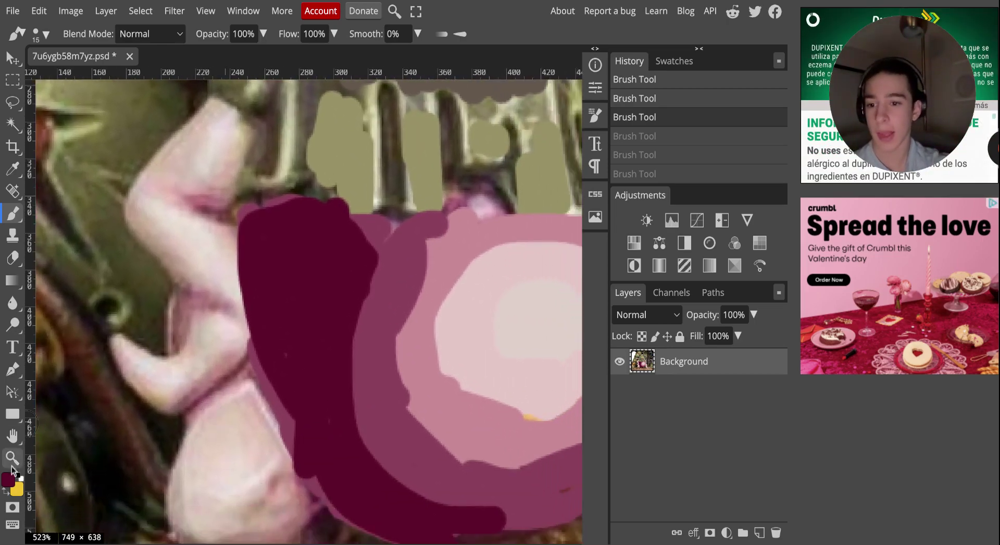
left_click(8, 478)
left_click(389, 152)
left_click(12, 168)
left_click(515, 318)
left_click(14, 213)
mouse_move(208, 161)
left_mouse_down()
mouse_move(197, 172)
mouse_move(208, 152)
mouse_move(205, 172)
left_mouse_up()
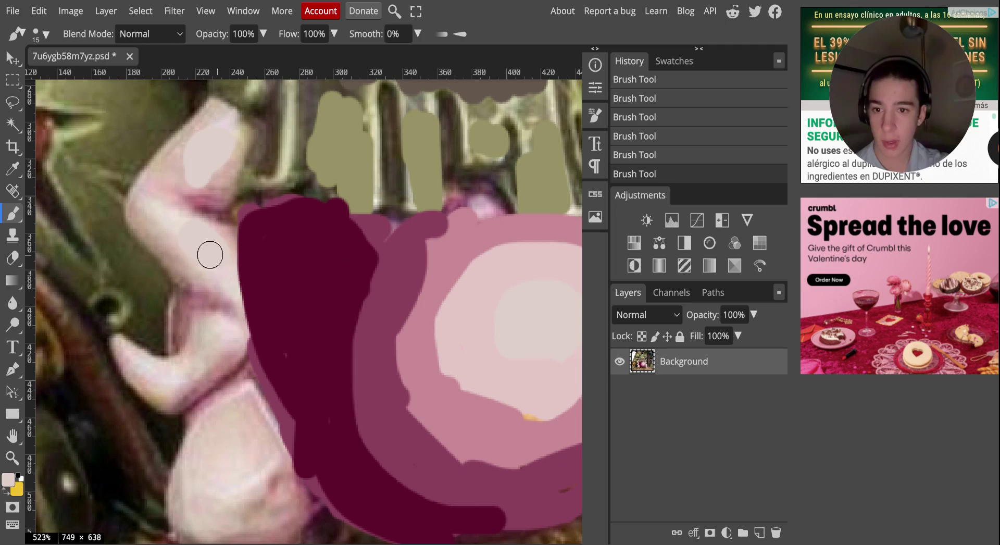
mouse_move(218, 339)
left_mouse_down()
mouse_move(203, 350)
mouse_move(208, 344)
left_mouse_up()
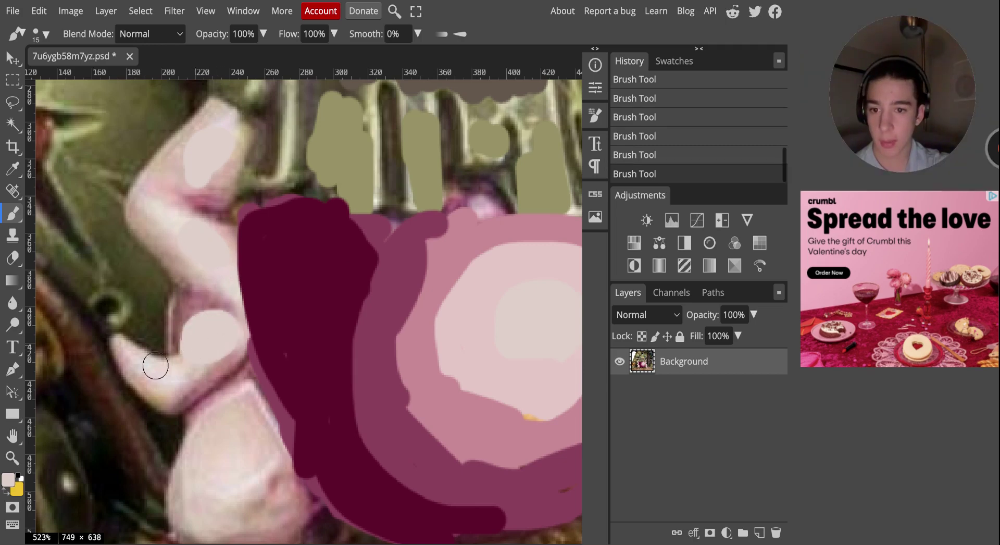
- Paint a sampled light pink around the highlights on the upper arm, forearm, hand and fingers
left_click(7, 476)
left_click(388, 150)
left_click(11, 167)
left_click(14, 213)
mouse_move(207, 168)
left_mouse_down()
mouse_move(183, 192)
mouse_move(236, 159)
mouse_move(229, 197)
left_mouse_up()
mouse_move(194, 319)
left_mouse_down()
mouse_move(221, 304)
mouse_move(223, 351)
mouse_move(170, 235)
mouse_move(232, 282)
left_mouse_up()
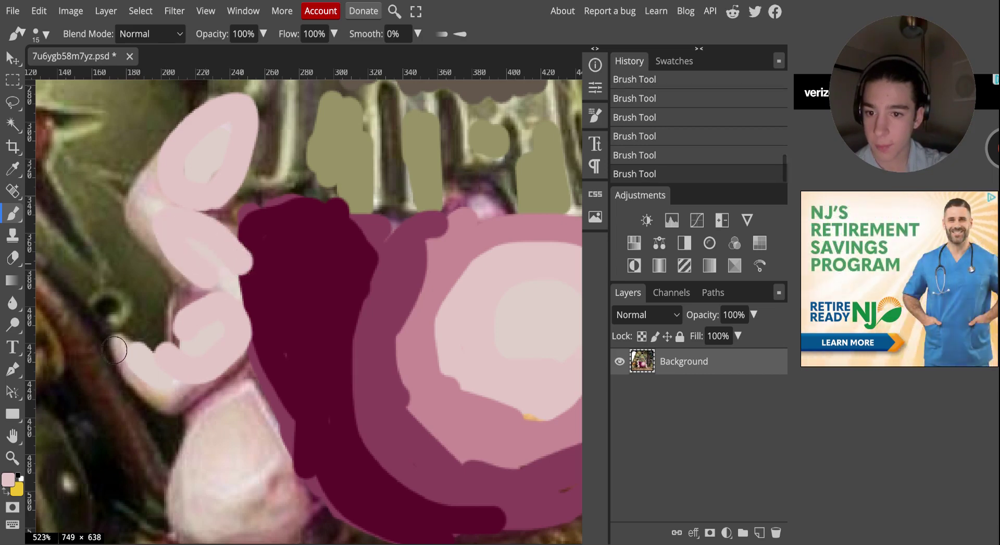
left_click_drag(112, 346, 173, 399)
- Sample the belly's mid-pink and paint it around the light pink areas of the raised arm and hand
left_click(13, 169)
left_click(13, 212)
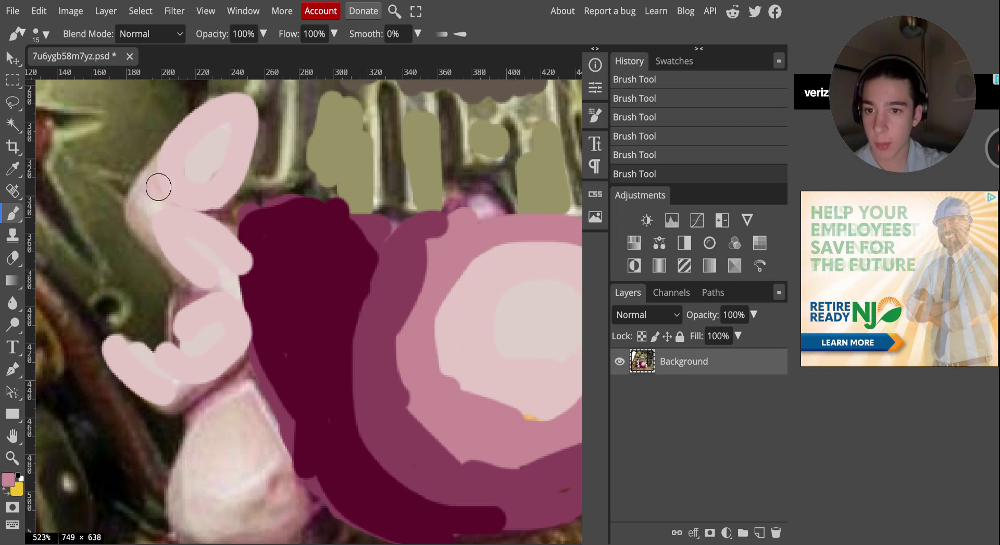
mouse_move(156, 186)
left_mouse_down()
mouse_move(201, 112)
mouse_move(248, 169)
mouse_move(182, 183)
mouse_move(174, 263)
mouse_move(201, 305)
mouse_move(172, 343)
mouse_move(222, 373)
mouse_move(235, 227)
left_mouse_up()
mouse_move(154, 346)
left_mouse_down()
mouse_move(179, 383)
mouse_move(116, 353)
mouse_move(112, 367)
left_mouse_up()
- Sample the belly's plum tone and paint shadows at the elbow, the forearm's outer edge and the fingers
left_click(8, 479)
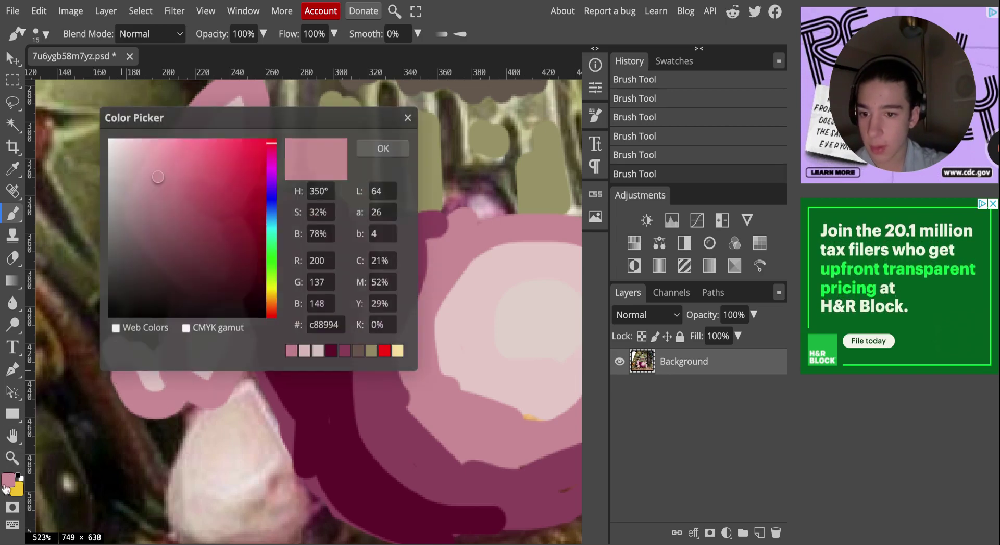
left_click(13, 169)
left_click(386, 141)
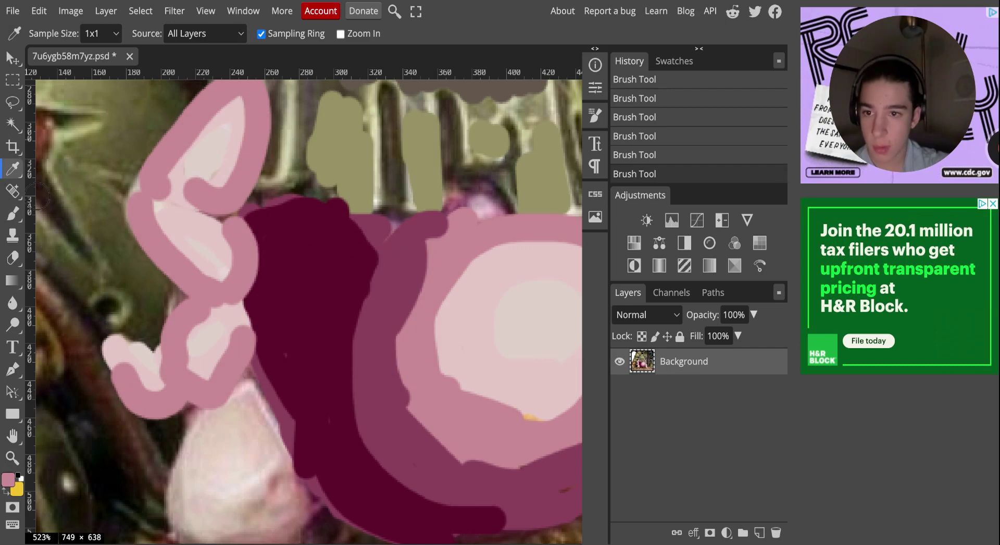
left_click(14, 148)
left_click(13, 169)
left_click(394, 279)
left_click(14, 214)
left_click_drag(151, 172, 191, 208)
mouse_move(135, 229)
left_mouse_down()
mouse_move(190, 310)
mouse_move(146, 383)
mouse_move(108, 366)
left_mouse_up()
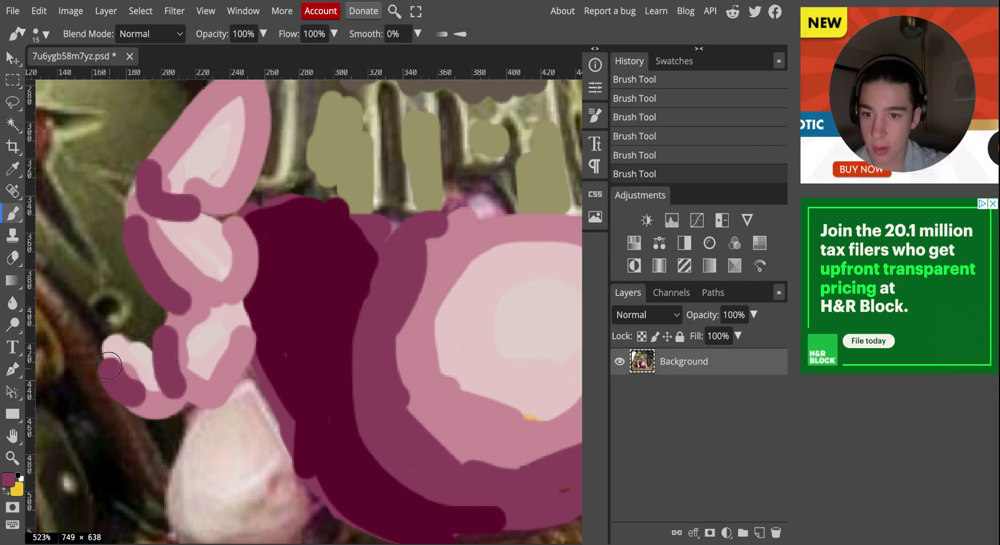
- Paint the deepest shadows in sampled dark maroon along the forearm's outer edge and between the fingers
left_click(14, 168)
left_click(186, 250)
left_click(15, 213)
left_click_drag(125, 231, 182, 315)
left_click_drag(151, 354, 167, 388)
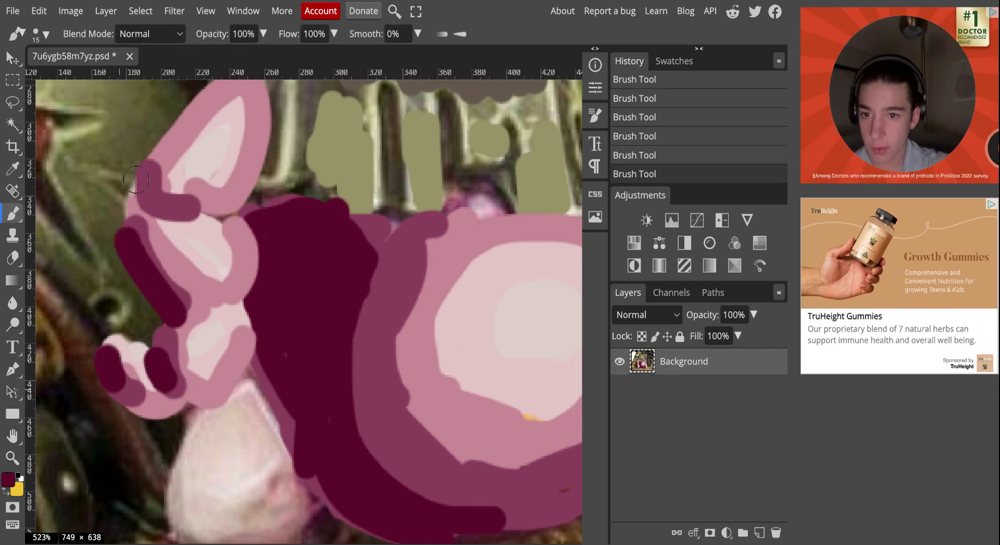
- Examine the painted arm and belly shading on the whole miniature and up close
scroll(163, 205, "down", 10)
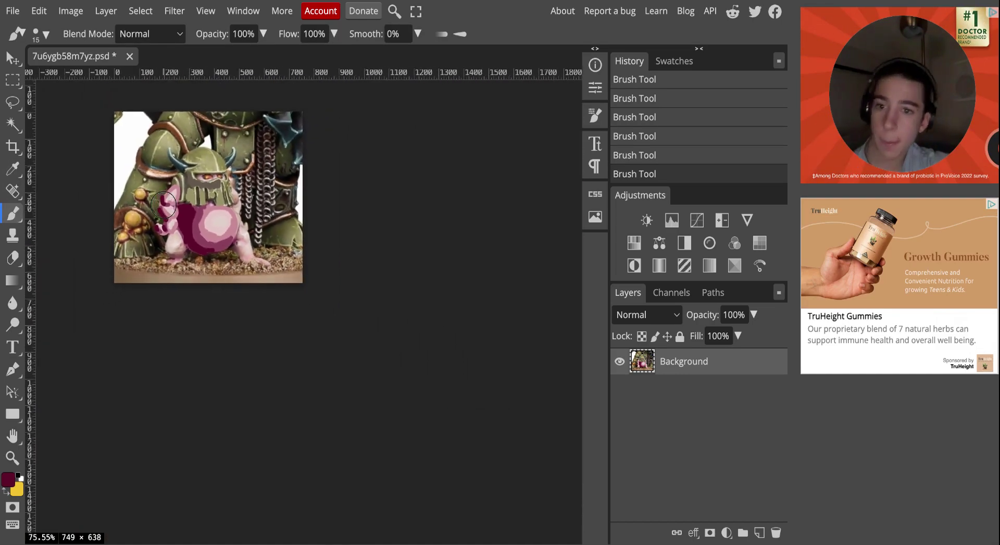
scroll(163, 202, "up", 13)
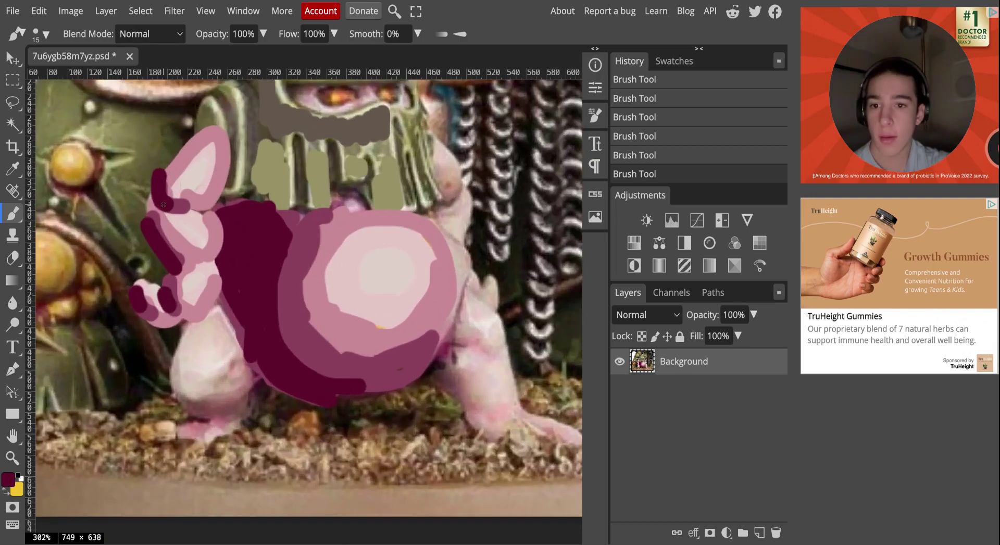
scroll(163, 203, "down", 11)
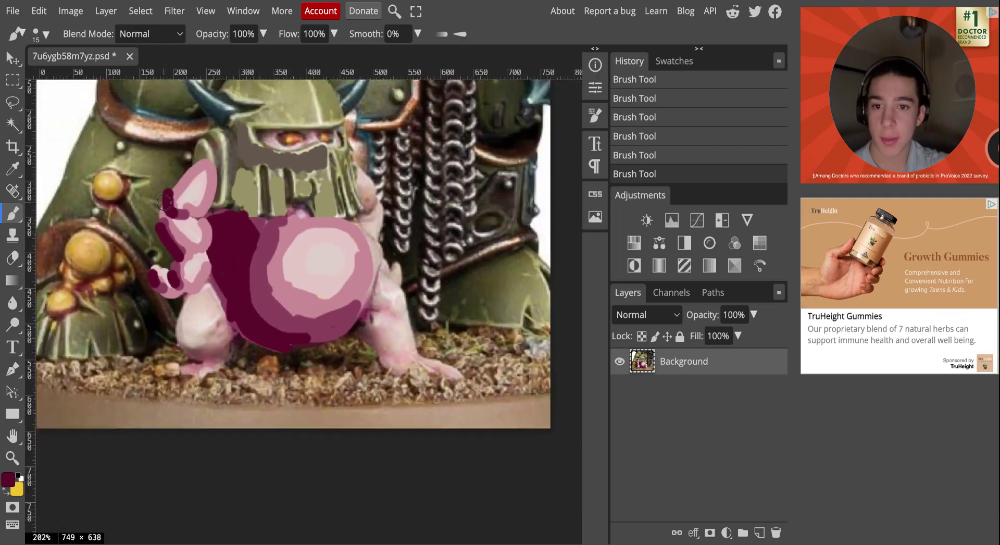
scroll(163, 203, "down", 3)
scroll(164, 203, "up", 2)
scroll(164, 203, "down", 2)
scroll(164, 203, "up", 3)
scroll(164, 203, "down", 5)
scroll(163, 202, "up", 11)
scroll(164, 202, "up", 2)
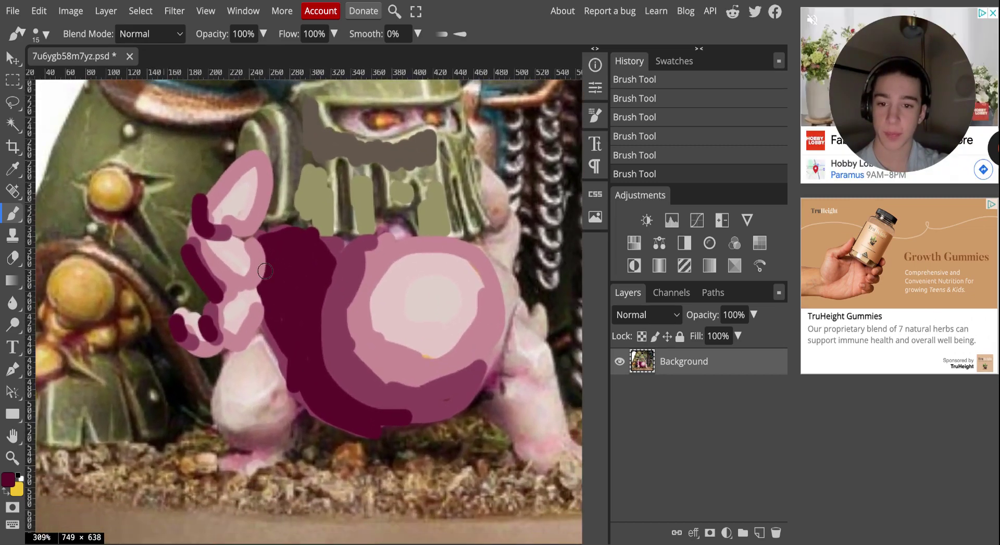
- Try outlining the separate volumes of the leg below the raised arm in dark maroon
scroll(237, 330, "up", 3)
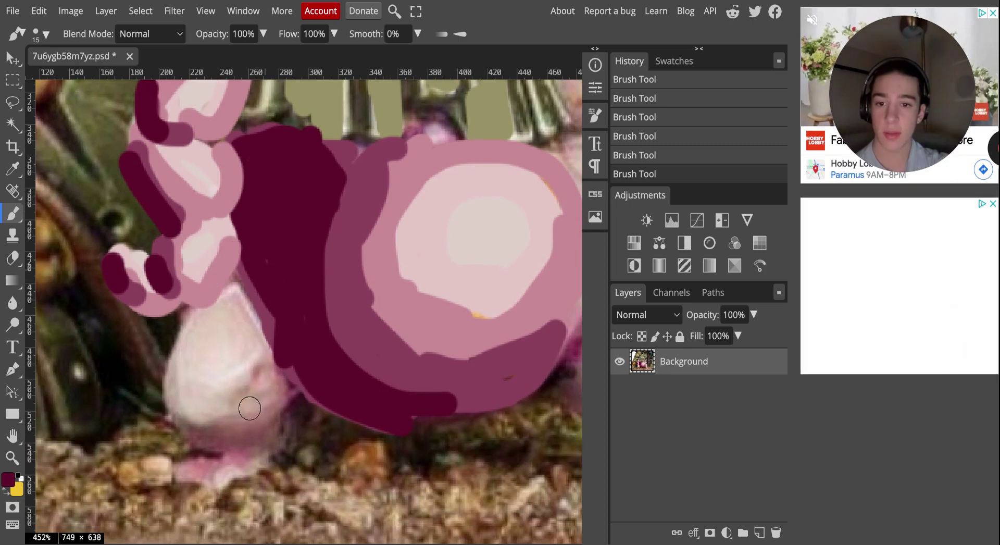
mouse_move(171, 386)
left_mouse_down()
mouse_move(172, 468)
mouse_move(250, 385)
mouse_move(190, 354)
mouse_move(224, 333)
mouse_move(229, 367)
left_mouse_up()
key("ctrl+z")
mouse_move(263, 398)
left_mouse_down()
mouse_move(159, 375)
mouse_move(255, 432)
left_mouse_up()
key("ctrl+z")
key("ctrl+z")
- Try outlining the volumes of the limb resting on the ground right of the belly in dark maroon
scroll(265, 411, "right", 10)
left_click_drag(314, 344, 312, 265)
left_click_drag(335, 441, 329, 361)
left_click_drag(432, 486, 312, 427)
key("ctrl+z")
key("ctrl+z")
key("ctrl+z")
- Try outlining the shoulder beside the right edge of the helmet in dark maroon
scroll(414, 448, "left", 5)
scroll(414, 449, "left", 4)
scroll(414, 449, "up", 6)
mouse_move(417, 255)
left_mouse_down()
mouse_move(372, 219)
mouse_move(428, 267)
left_mouse_up()
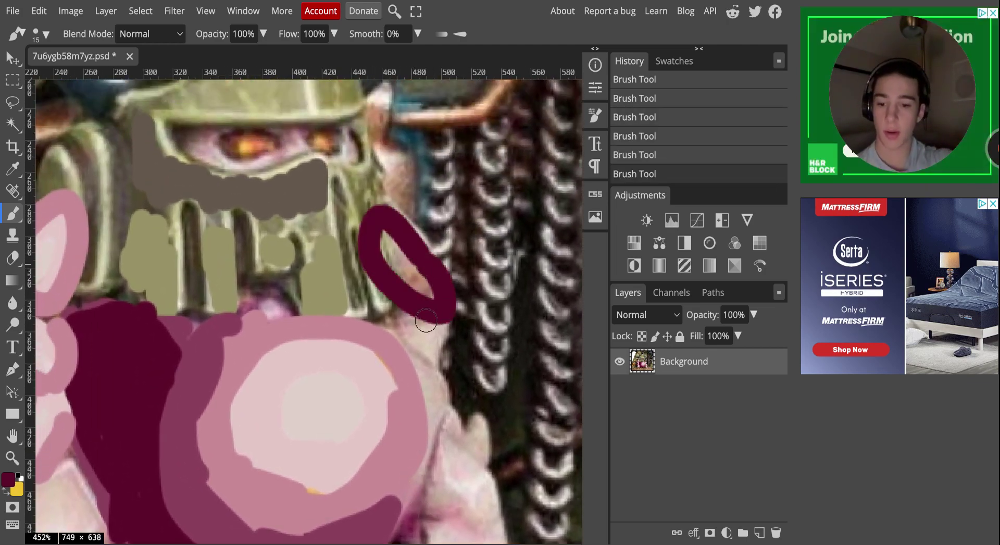
key("ctrl+z")
- Try outlining the two halves of the helmet dome, split at its centre ridge, in dark maroon
scroll(424, 320, "left", 3)
scroll(425, 320, "up", 2)
scroll(373, 221, "up", 3)
scroll(373, 221, "right", 1)
mouse_move(374, 259)
left_mouse_down()
mouse_move(252, 257)
mouse_move(354, 179)
mouse_move(374, 229)
mouse_move(436, 157)
mouse_move(347, 128)
left_mouse_up()
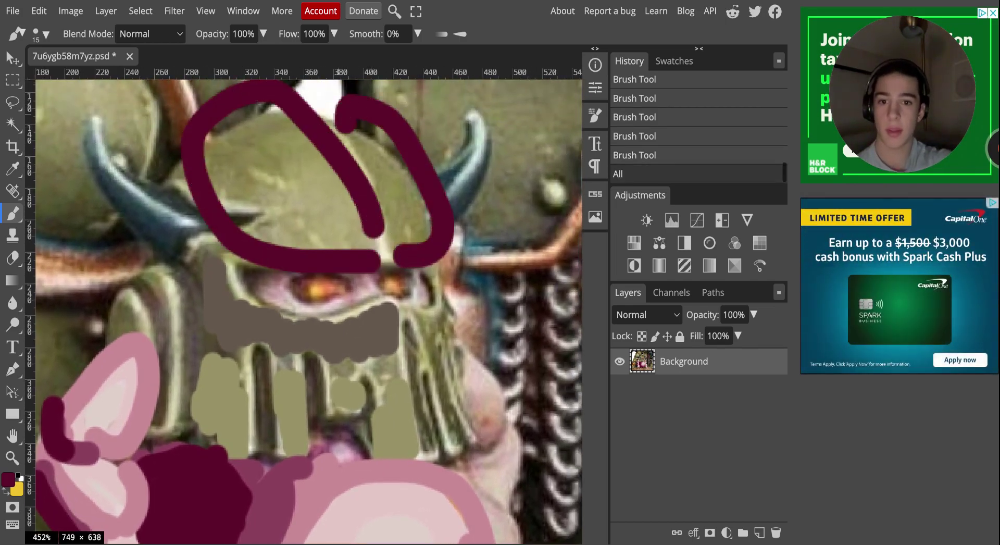
key("ctrl+z")
left_click(648, 136)
left_click(648, 117)
- Try marking the domed shoulder pad's sections with dark maroon strokes
scroll(183, 263, "up", 3)
scroll(182, 264, "left", 2)
mouse_move(177, 301)
left_mouse_down()
mouse_move(223, 179)
mouse_move(167, 358)
left_mouse_up()
left_click_drag(127, 293, 208, 273)
key("z")
key("ctrl+z")
key("ctrl+z")
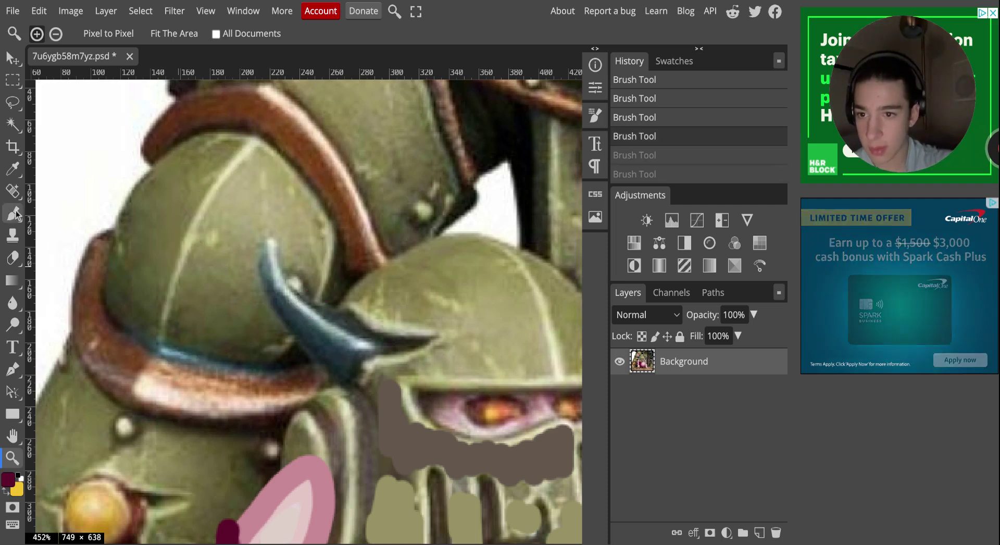
- Try marking highlight spots and curved lower-edge shadows on both halves of the shoulder pad in dark maroon
key("b")
left_click_drag(250, 203, 249, 203)
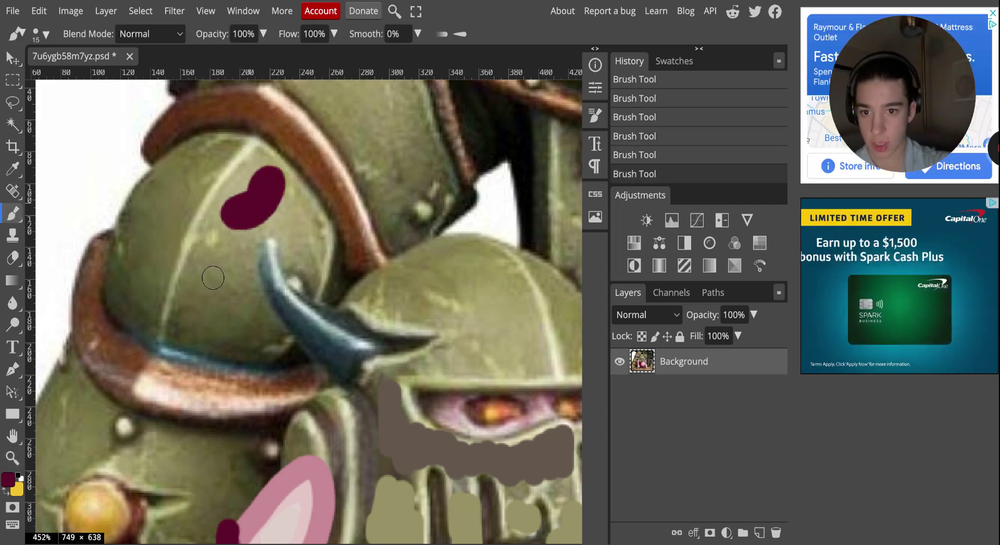
left_click_drag(194, 301, 282, 287)
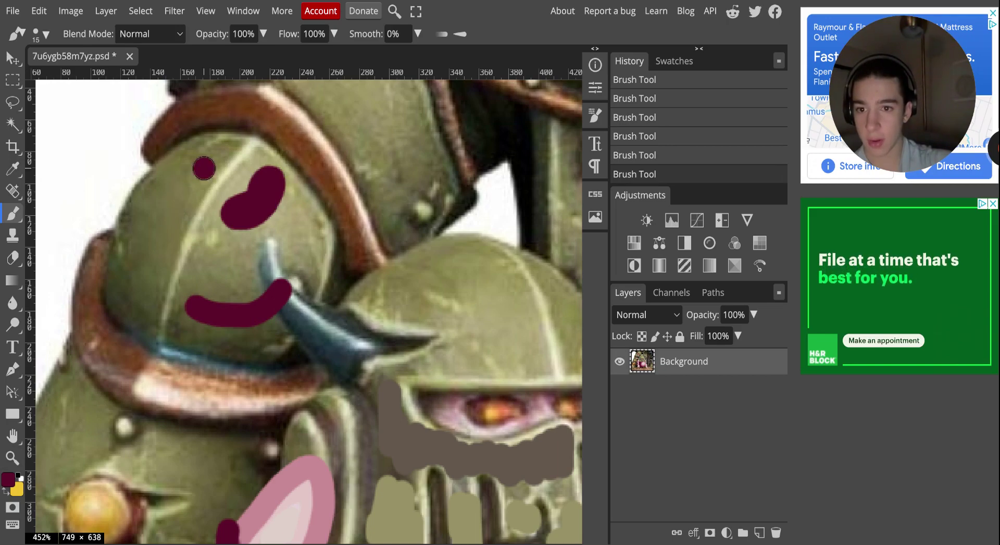
left_click_drag(142, 177, 180, 288)
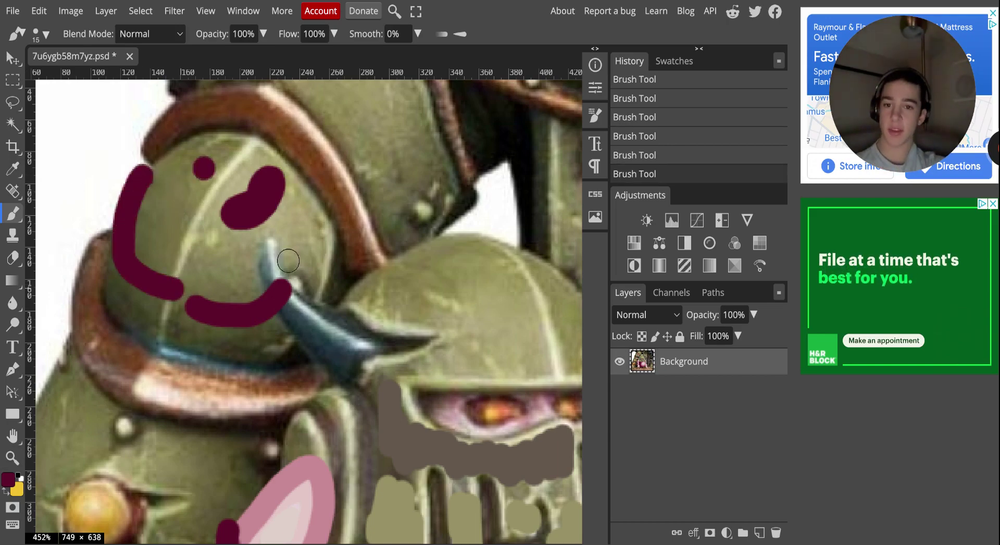
key("ctrl+z")
key("ctrl+z")
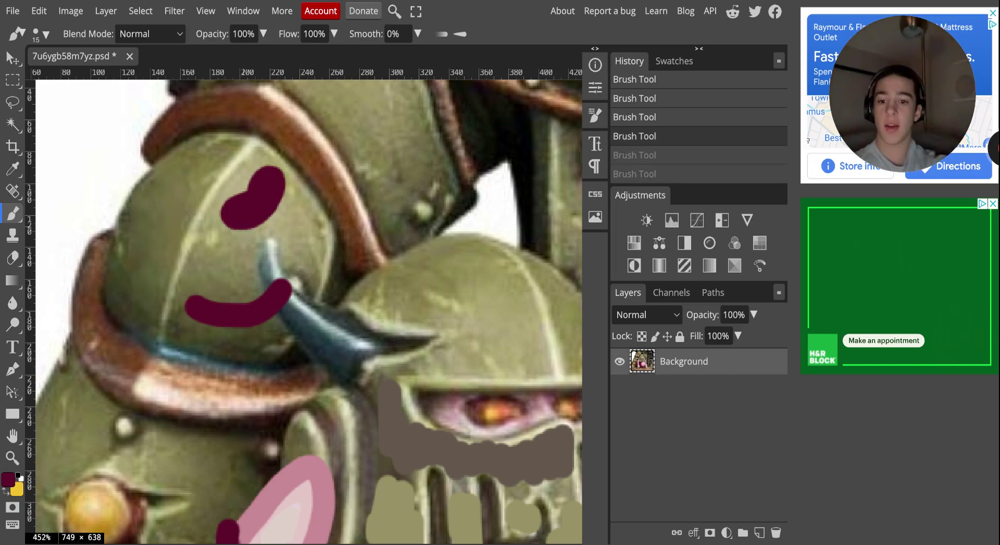
key("ctrl+z")
key("ctrl+z")
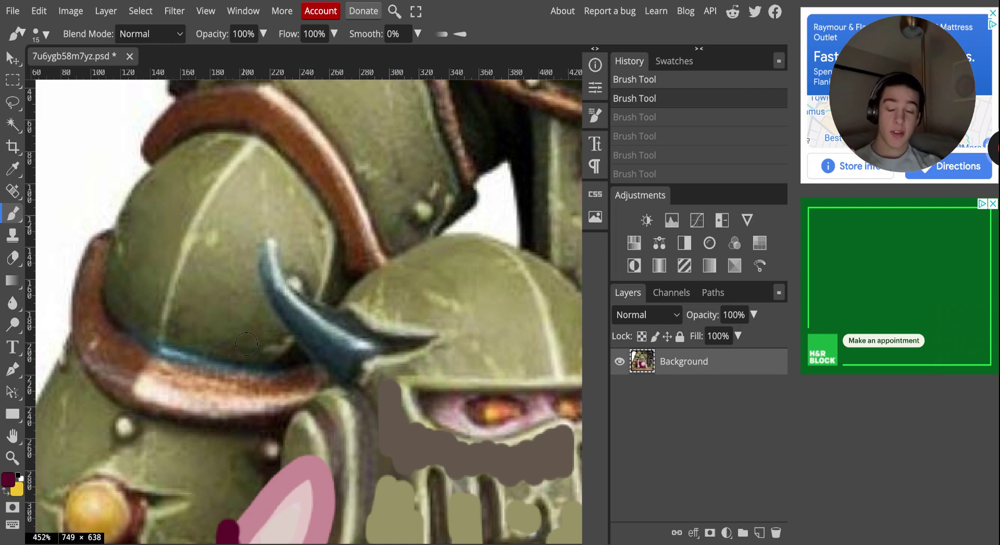
mouse_move(227, 320)
left_mouse_down()
mouse_move(255, 258)
mouse_move(240, 286)
left_mouse_up()
key("ctrl+z")
- Try a yellow stroke from the large figure's chest plate across to the shoulder armour
key("ctrl+minus")
key("ctrl+minus")
key("ctrl+minus")
key("ctrl+minus")
scroll(314, 413, "up", 2)
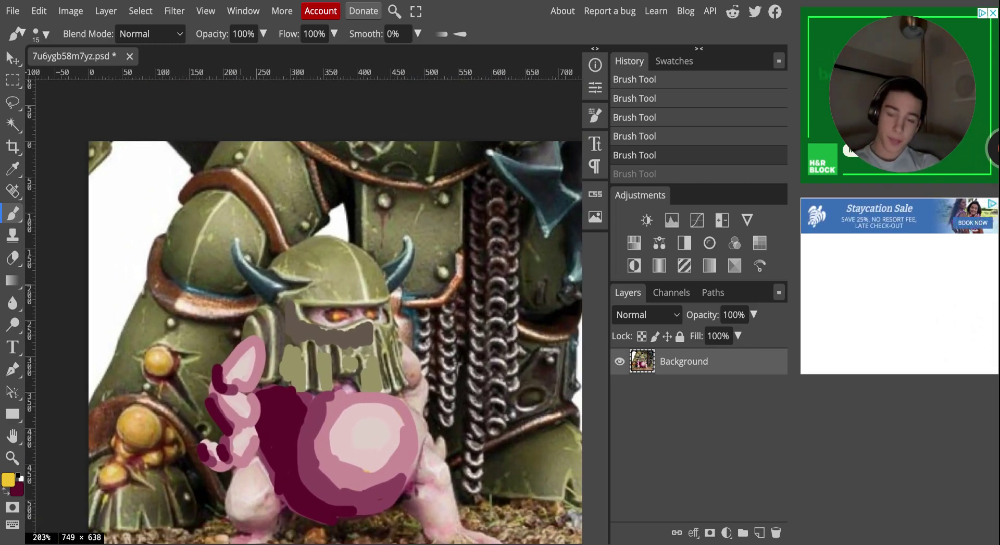
left_click_drag(363, 185, 178, 239)
key("ctrl+z")
key("ctrl+z")
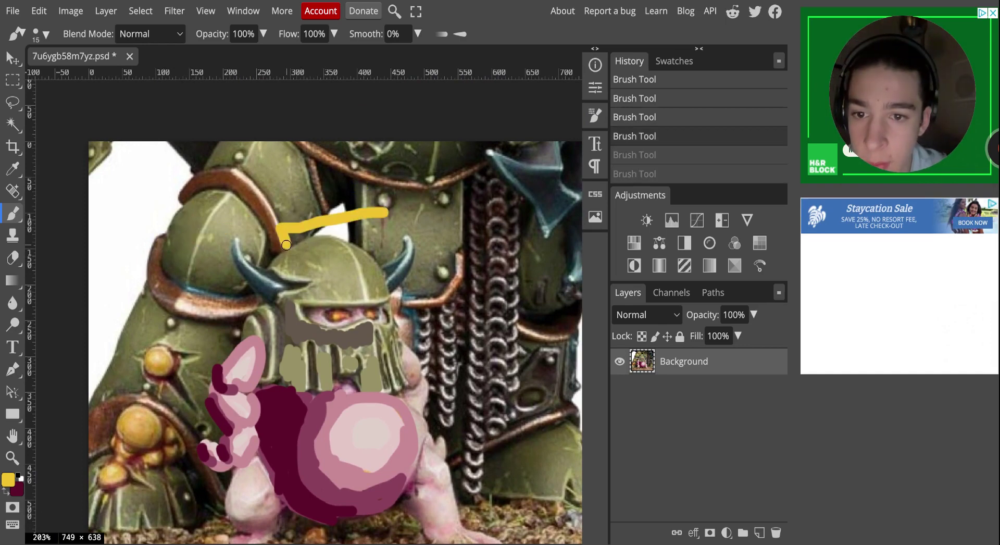
key("ctrl+shift+z")
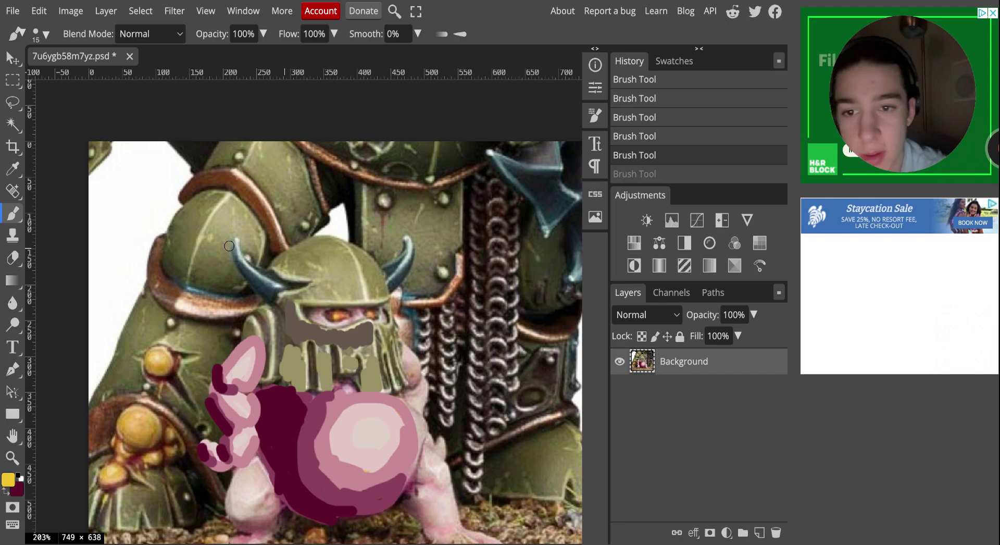
- Try marking yellow highlights on both halves of the domed shoulder pad
left_click_drag(223, 256, 203, 237)
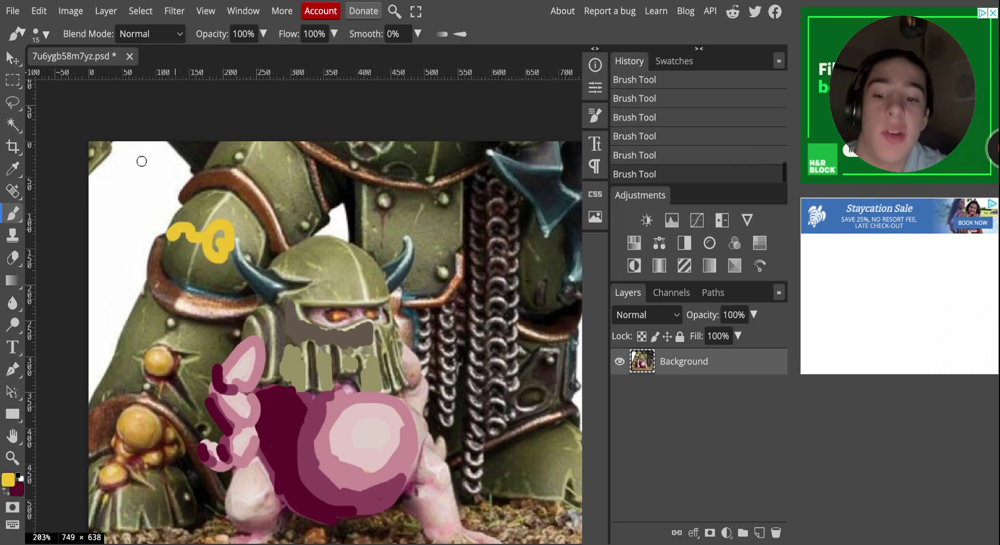
key("ctrl+z")
key("ctrl+z")
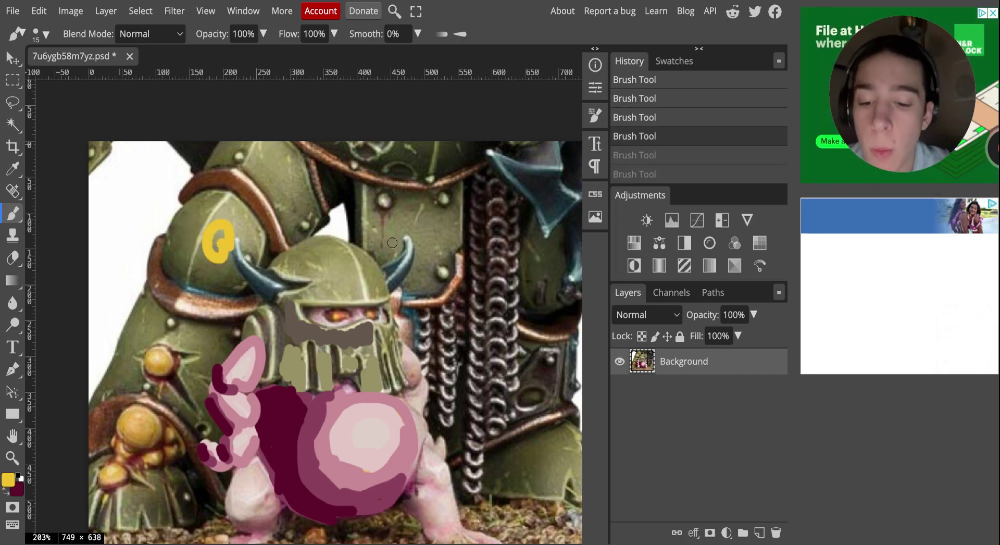
left_click(693, 119)
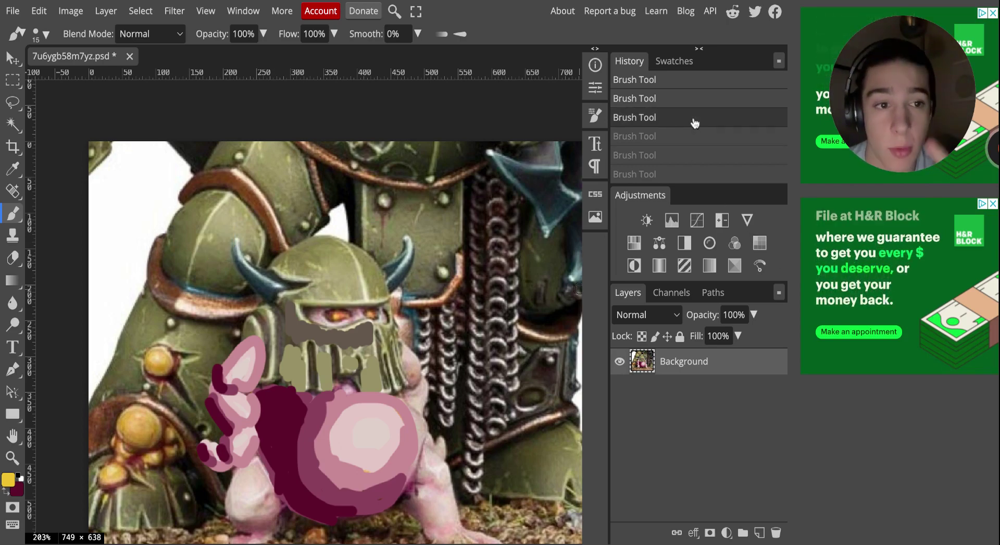
- Mark yellow highlights on the large figure's chest plate and the right half of the domed shoulder pad
scroll(451, 246, "down", 5)
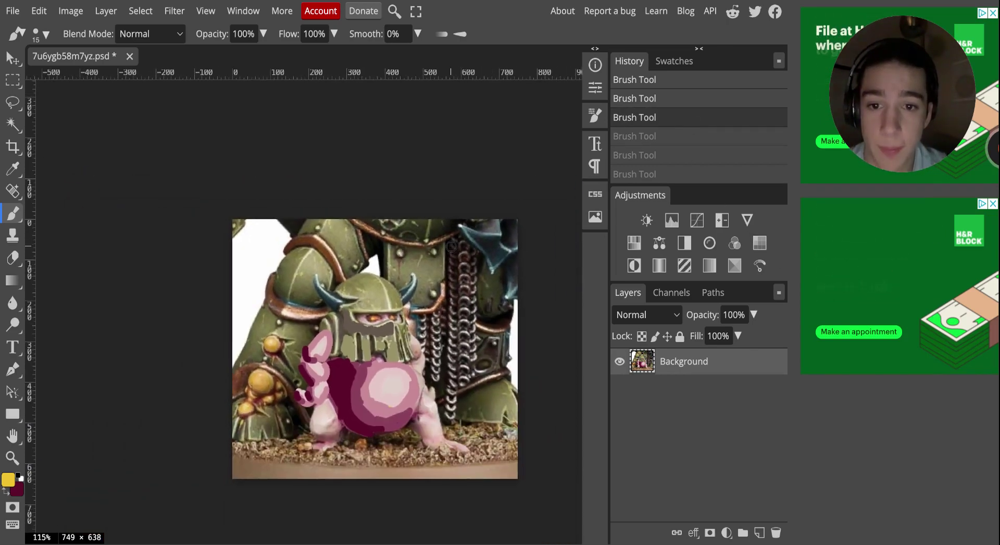
scroll(451, 246, "up", 5)
mouse_move(281, 306)
left_mouse_down()
mouse_move(315, 350)
mouse_move(348, 427)
mouse_move(383, 323)
mouse_move(420, 348)
mouse_move(438, 339)
left_mouse_up()
scroll(430, 328, "left", 5)
scroll(430, 328, "down", 2)
mouse_move(198, 245)
left_mouse_down()
mouse_move(240, 249)
mouse_move(258, 214)
left_mouse_up()
- Add yellow highlight marks to the lower arm armour, the shoulder pad's left half and the upper arm plate
scroll(229, 287, "left", 3)
scroll(229, 287, "down", 3)
left_click_drag(211, 368, 234, 284)
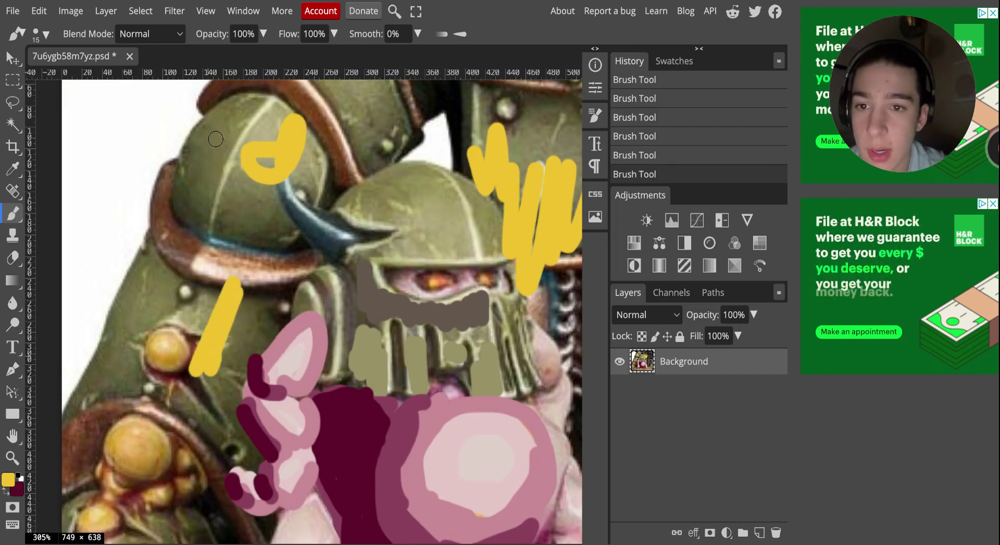
left_click(228, 125)
left_click_drag(119, 375, 154, 289)
scroll(235, 420, "up", 6)
scroll(235, 420, "right", 3)
left_click_drag(230, 421, 216, 428)
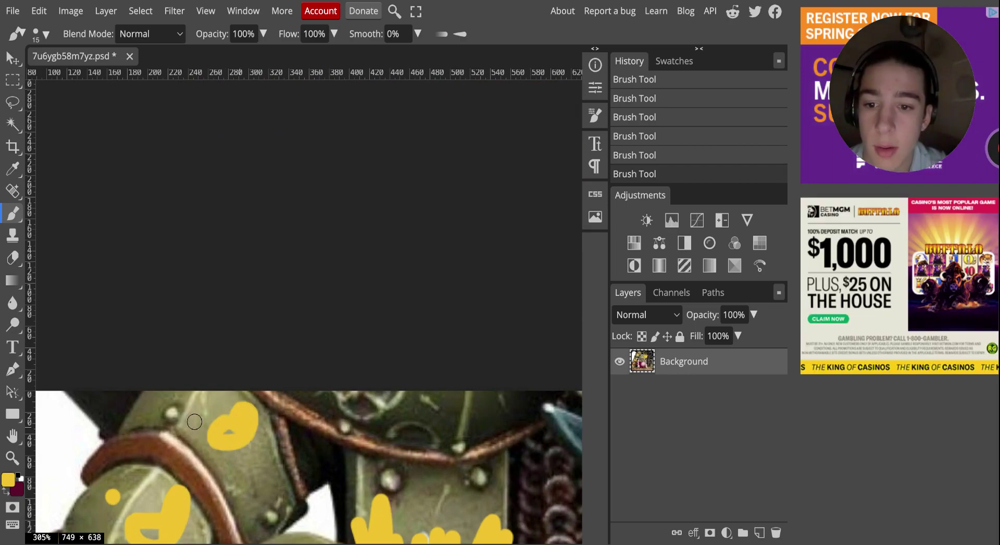
- Mark yellow highlights on the leg armour at the photo's right edge and beside the blue spiked trim above it
scroll(161, 408, "down", 5)
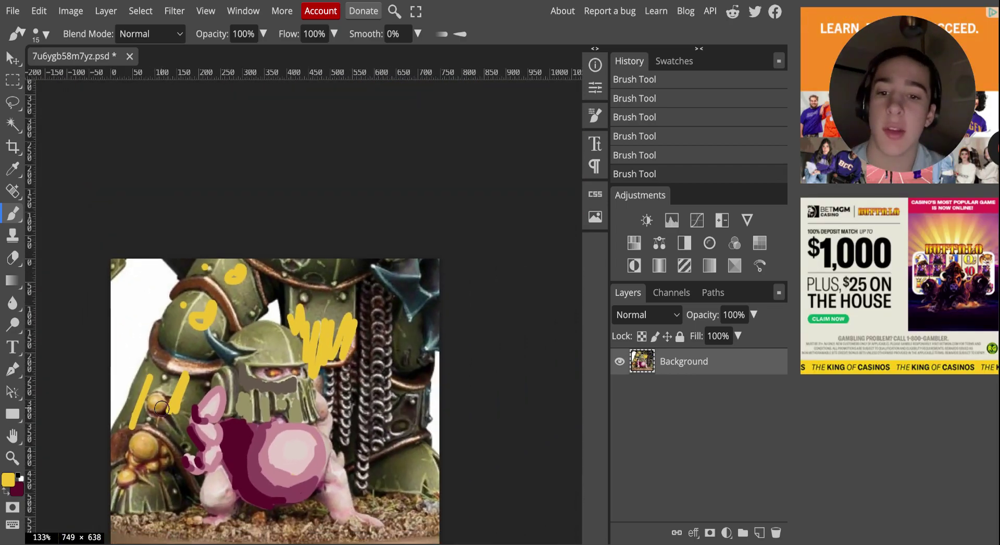
scroll(162, 408, "down", 3)
scroll(390, 408, "up", 3)
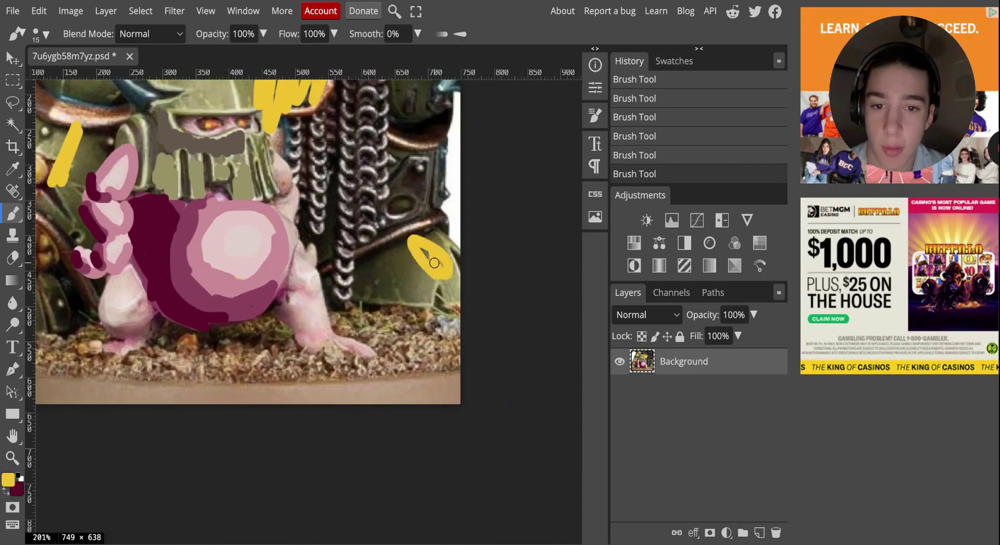
scroll(456, 245, "up", 3)
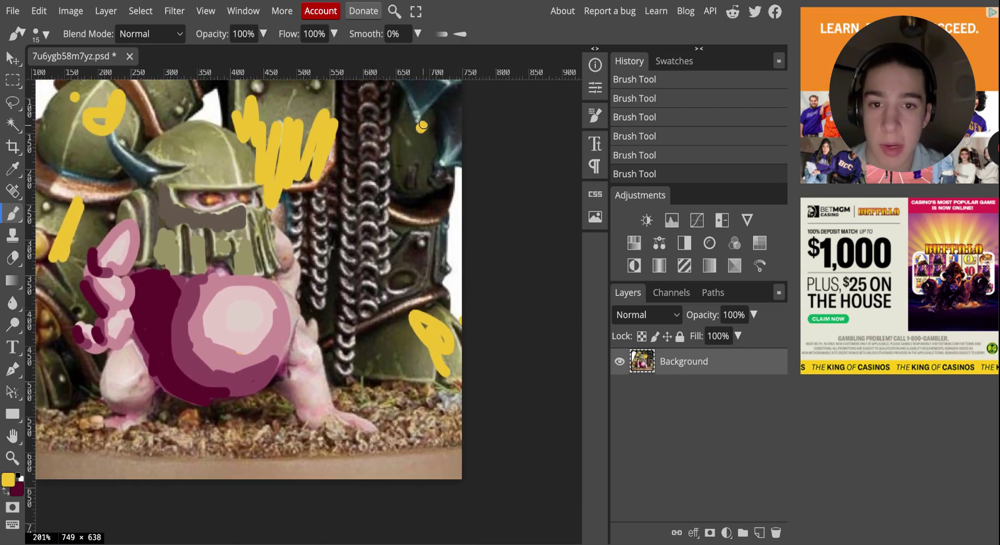
- Mark yellow highlights on the small figure's helmet dome, the curved rim beside it and the helmet's lower edge
scroll(423, 126, "down", 2)
scroll(312, 230, "up", 10)
scroll(312, 229, "left", 2)
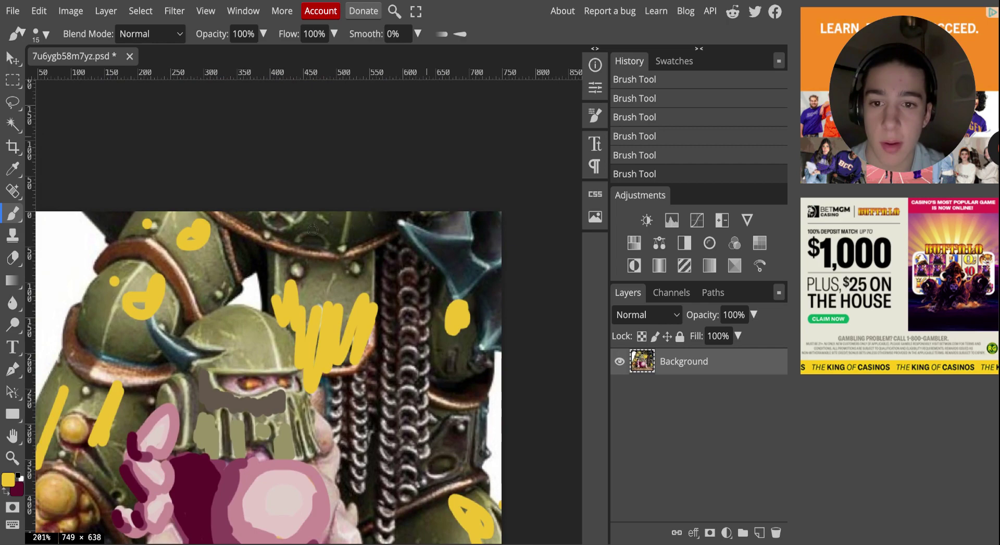
scroll(292, 255, "down", 3)
scroll(275, 298, "down", 2)
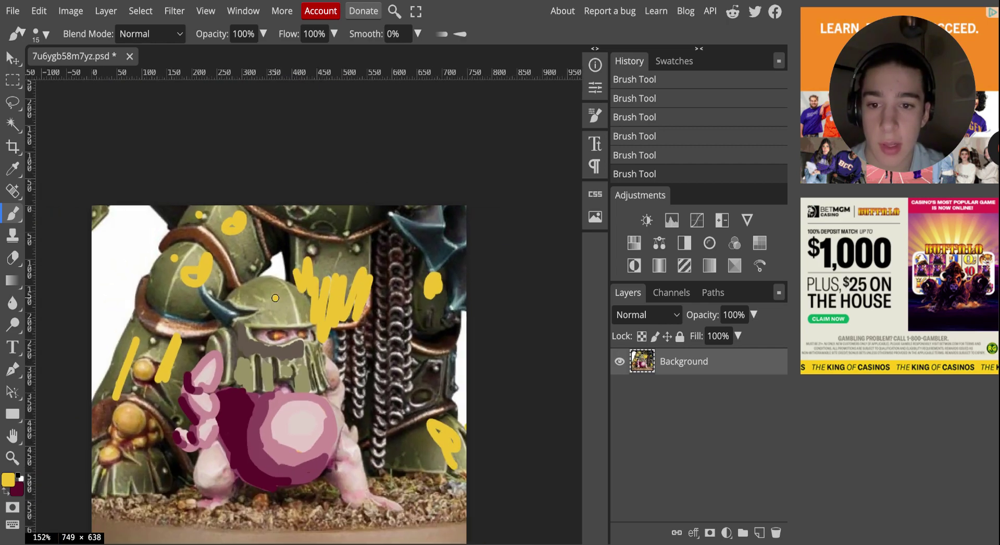
scroll(295, 296, "up", 2)
left_click_drag(322, 458, 202, 442)
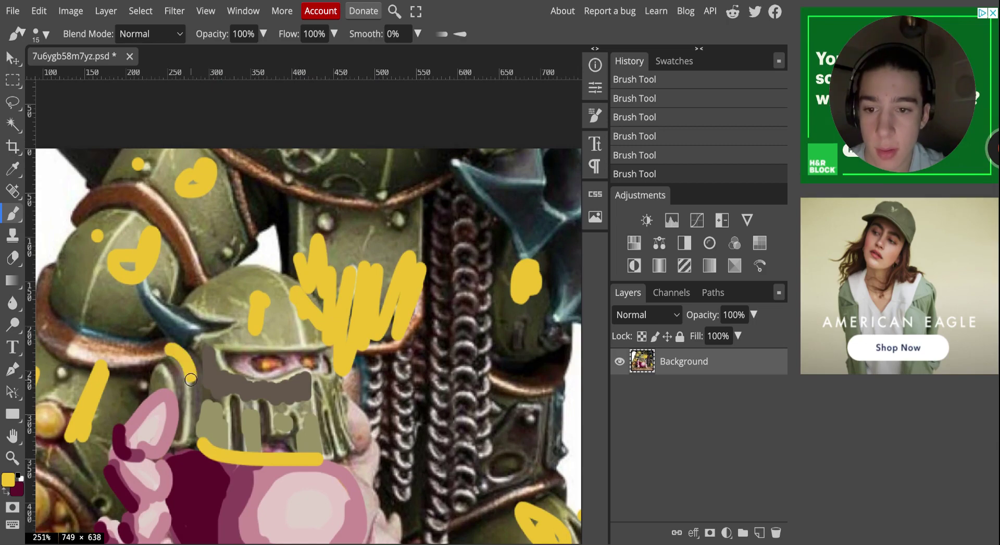
scroll(158, 368, "down", 4)
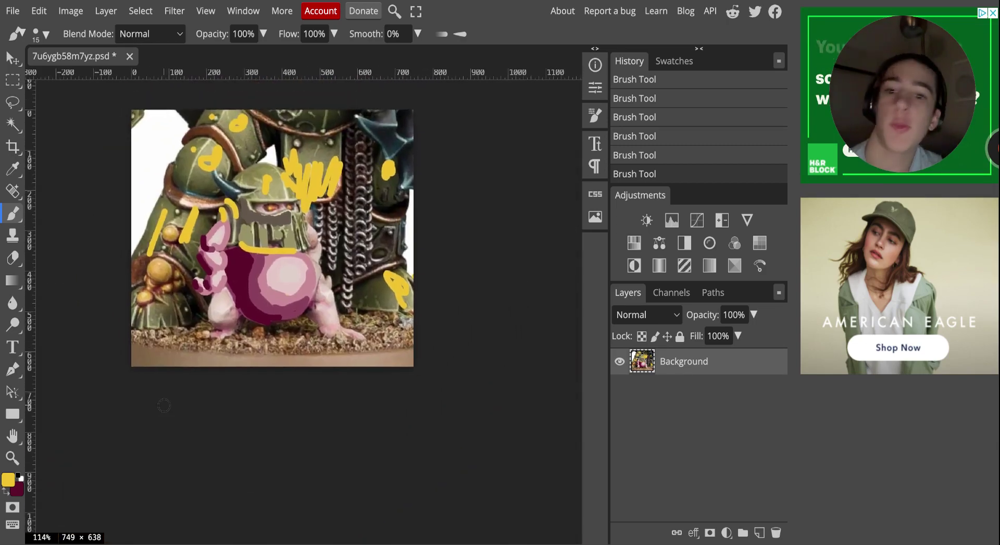
- Pick a pale yellow and mark brighter edge highlights on the domed shoulder pad and the helmet's ridge, brow and side rim
scroll(335, 264, "up", 4)
left_click(8, 479)
left_click_drag(229, 154, 165, 137)
left_click(383, 149)
scroll(380, 156, "down", 2)
scroll(379, 158, "up", 3)
mouse_move(348, 182)
left_mouse_down()
mouse_move(388, 284)
mouse_move(292, 265)
left_mouse_up()
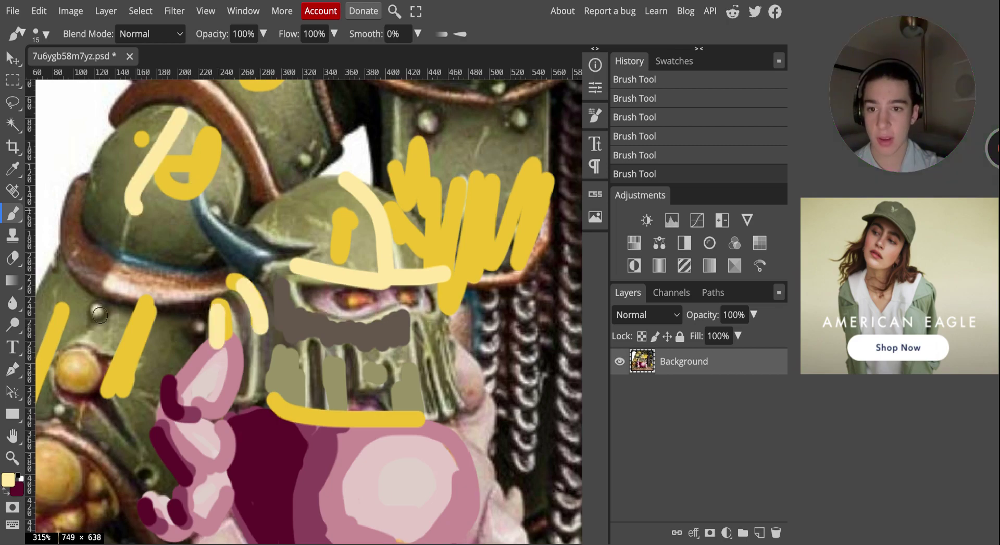
- Add pale yellow highlights to the upper arm plate and along both side edges and the bottom of the chest plate
scroll(224, 244, "up", 4)
left_click_drag(210, 281, 224, 245)
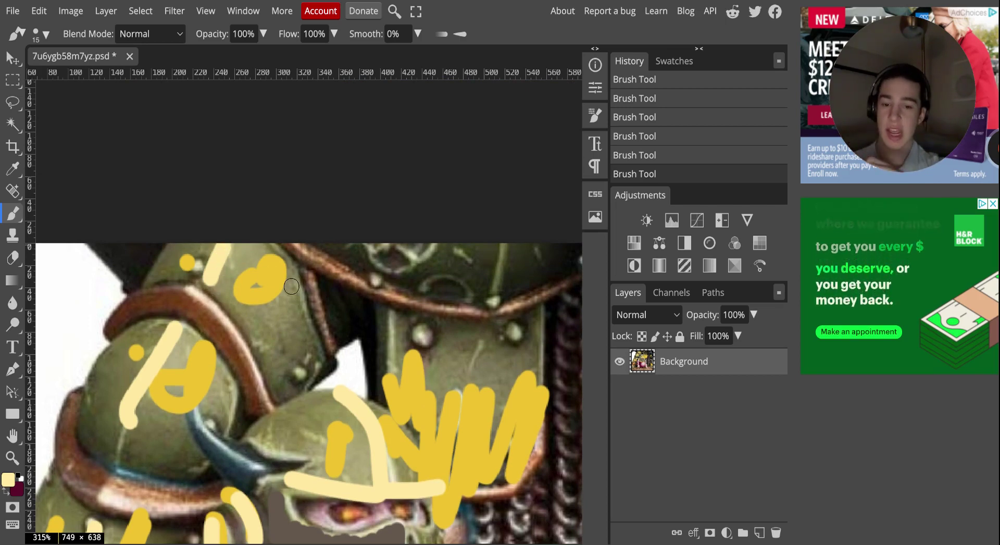
scroll(291, 285, "down", 3)
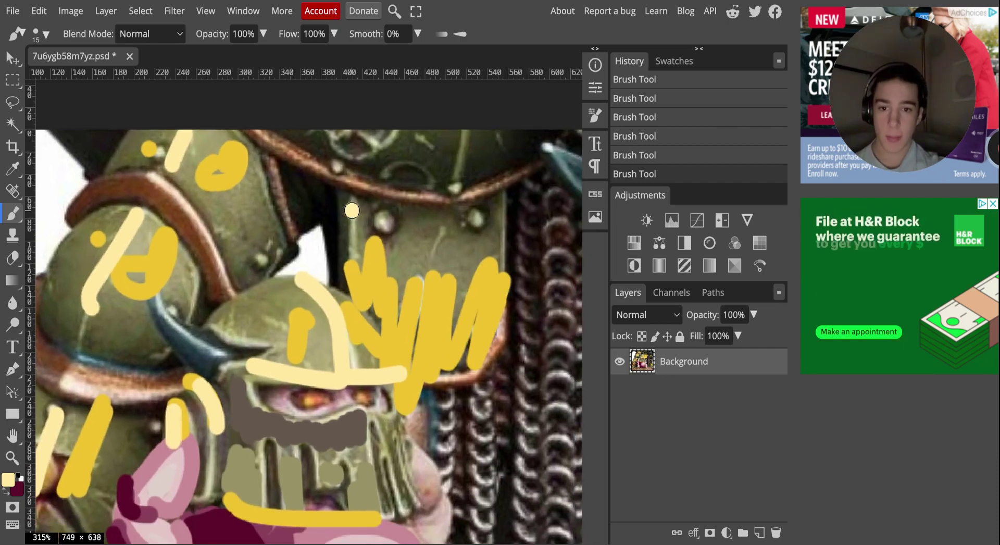
left_click_drag(352, 210, 352, 380)
mouse_move(500, 205)
left_mouse_down()
mouse_move(455, 388)
mouse_move(365, 375)
left_mouse_up()
- Mark pale yellow edge highlights on the leg armour near the photo's right edge and around the helmet's eye slit and grille
scroll(331, 320, "down", 5)
scroll(331, 319, "right", 3)
scroll(339, 306, "up", 4)
scroll(339, 306, "down", 5)
mouse_move(528, 373)
left_mouse_down()
mouse_move(424, 460)
mouse_move(412, 454)
left_mouse_up()
scroll(285, 256, "down", 1)
scroll(285, 256, "left", 3)
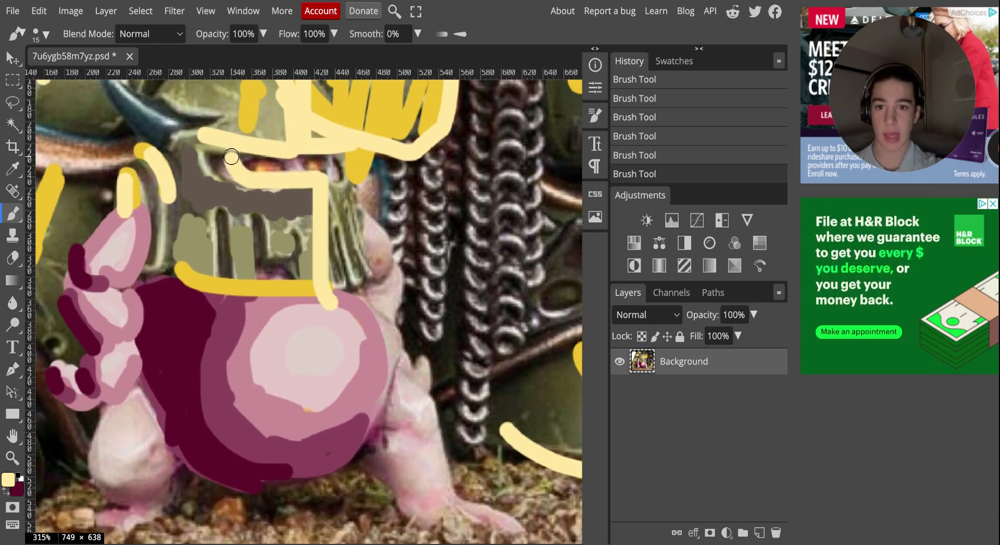
- Try marking pale yellow lines along the shoulder pad's lower rim and over the boils on the leg armour
scroll(303, 214, "down", 8)
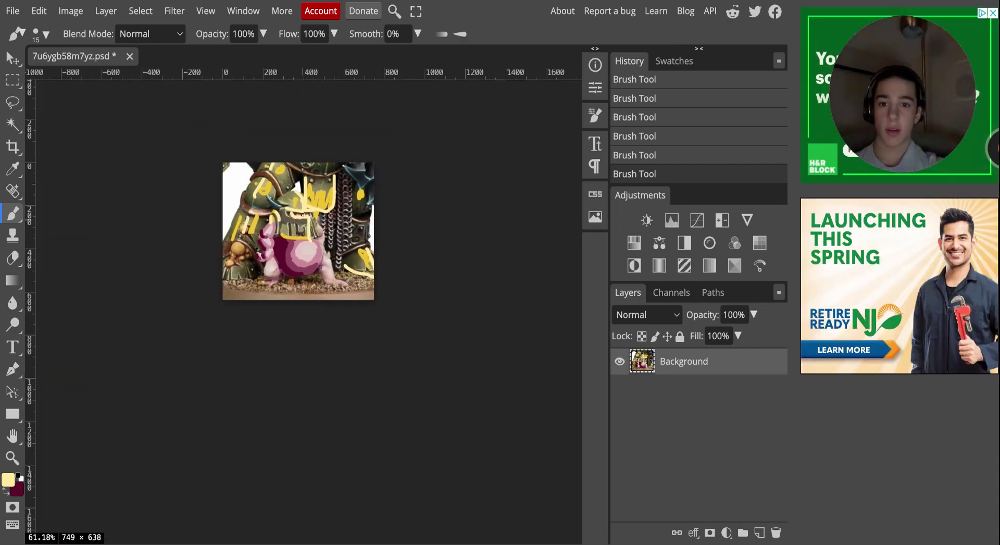
scroll(302, 214, "up", 5)
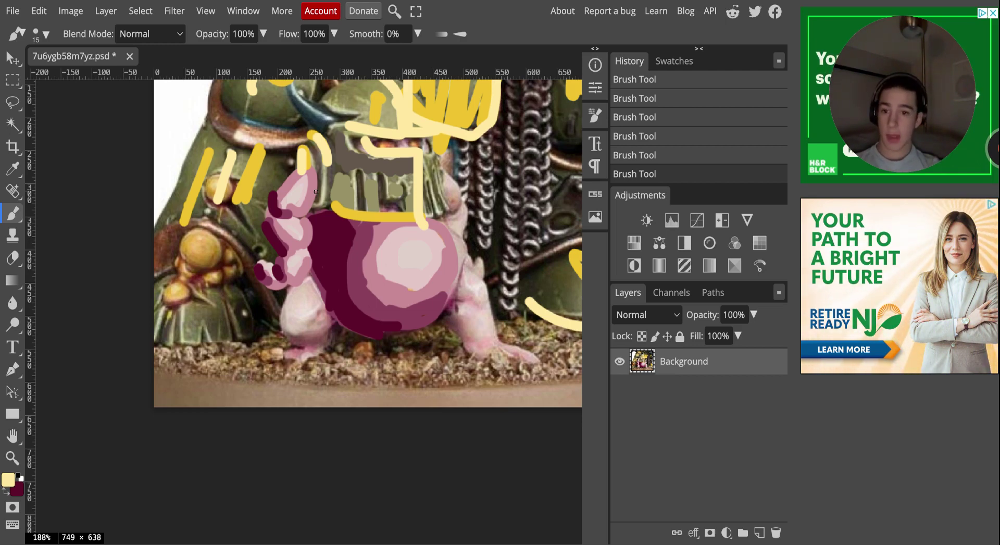
scroll(303, 194, "up", 4)
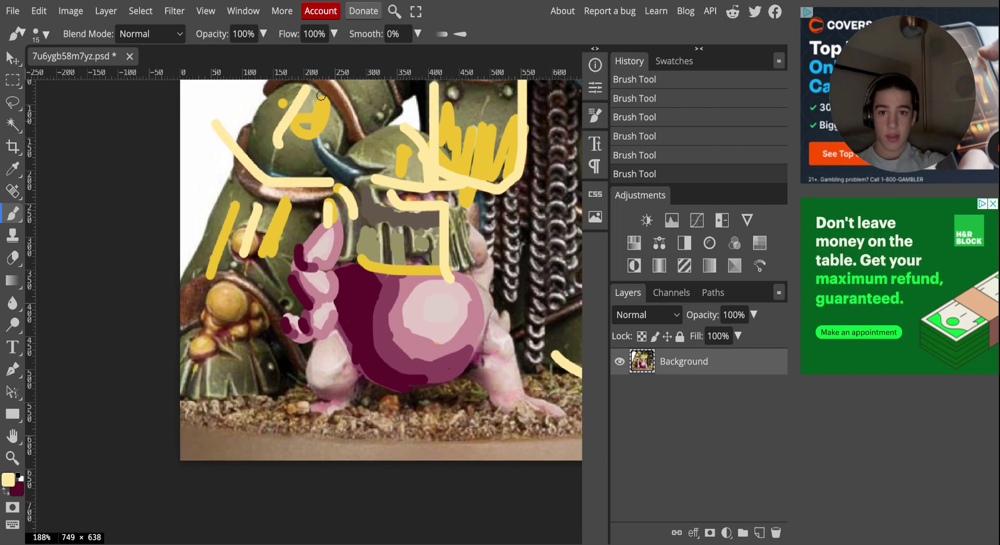
scroll(197, 309, "right", 5)
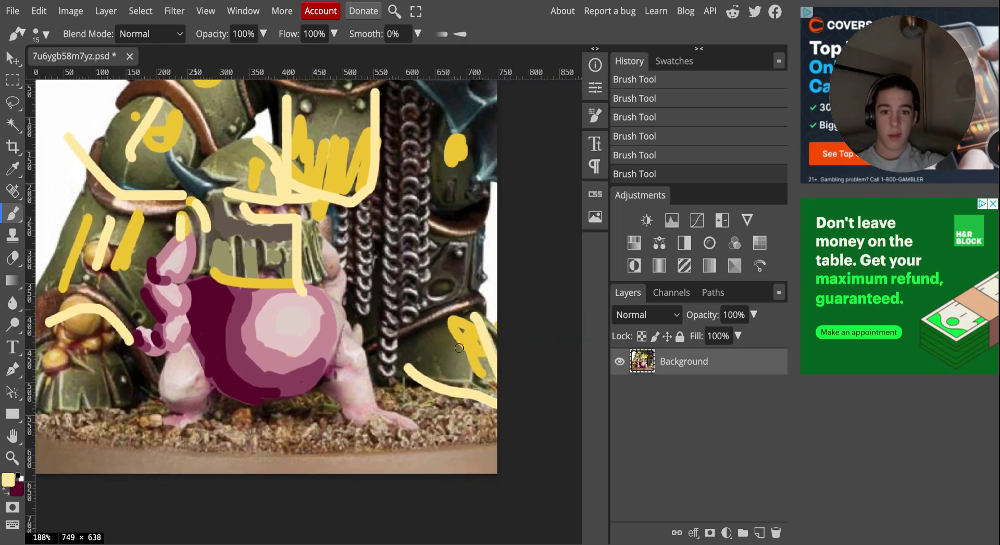
scroll(458, 348, "up", 2)
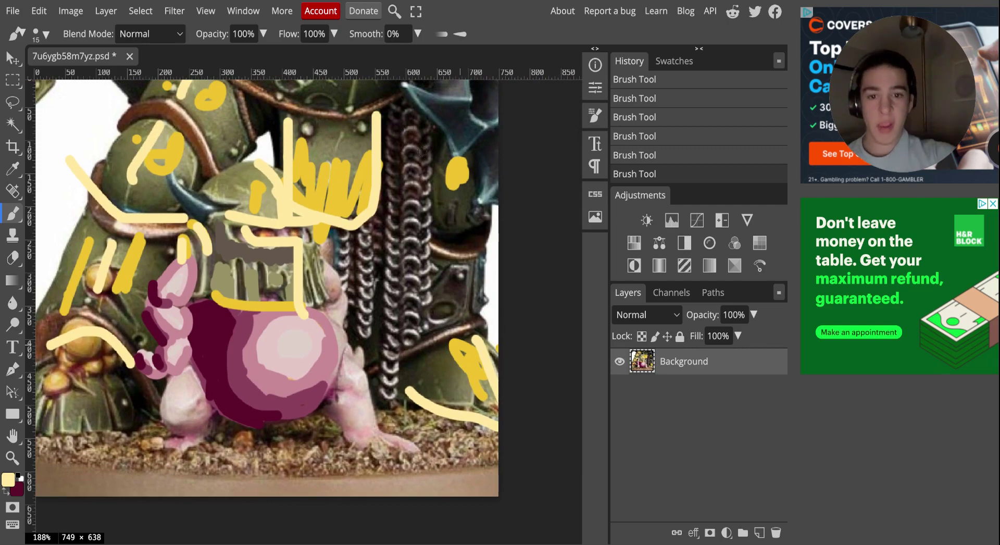
mouse_move(411, 134)
left_mouse_down()
mouse_move(377, 325)
mouse_move(411, 276)
left_mouse_up()
- Swap the foreground and background colours and undo the last five brush strokes
key("x")
key("ctrl+z")
key("ctrl+z")
key("ctrl+z")
key("ctrl+z")
key("ctrl+z")
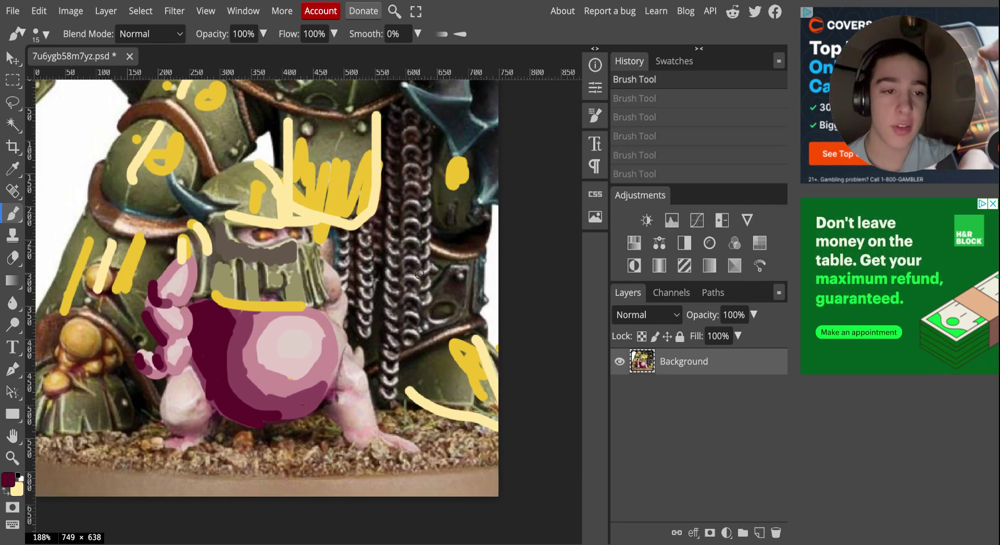
scroll(420, 273, "up", 10)
scroll(377, 212, "down", 8)
scroll(377, 212, "left", 6)
scroll(372, 283, "right", 2)
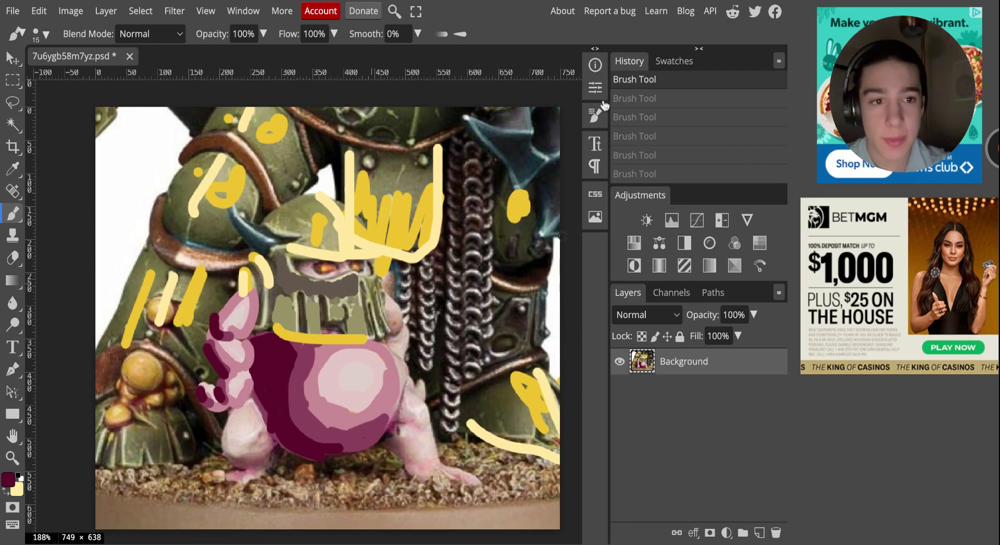
mouse_move(895, 101)
left_click_drag(895, 101, 594, 70)
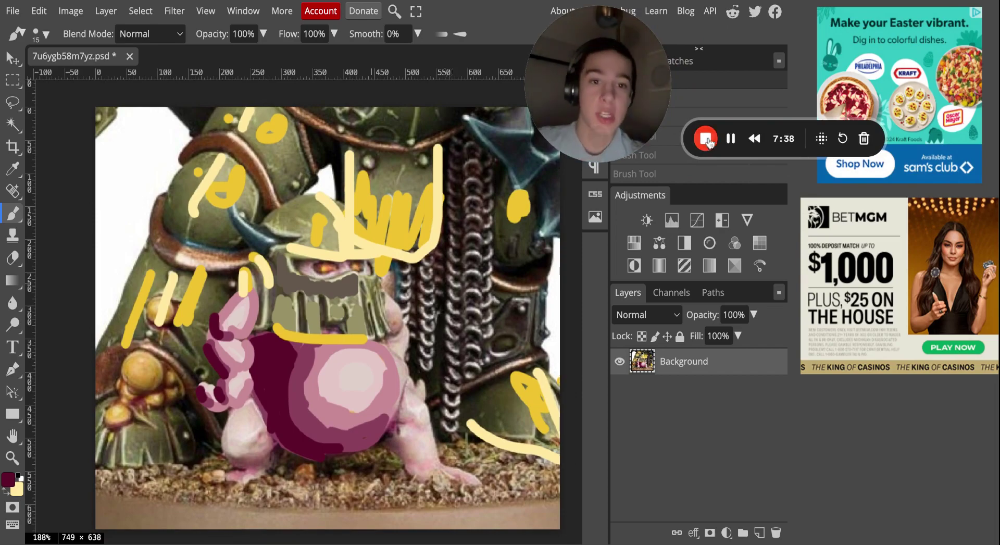